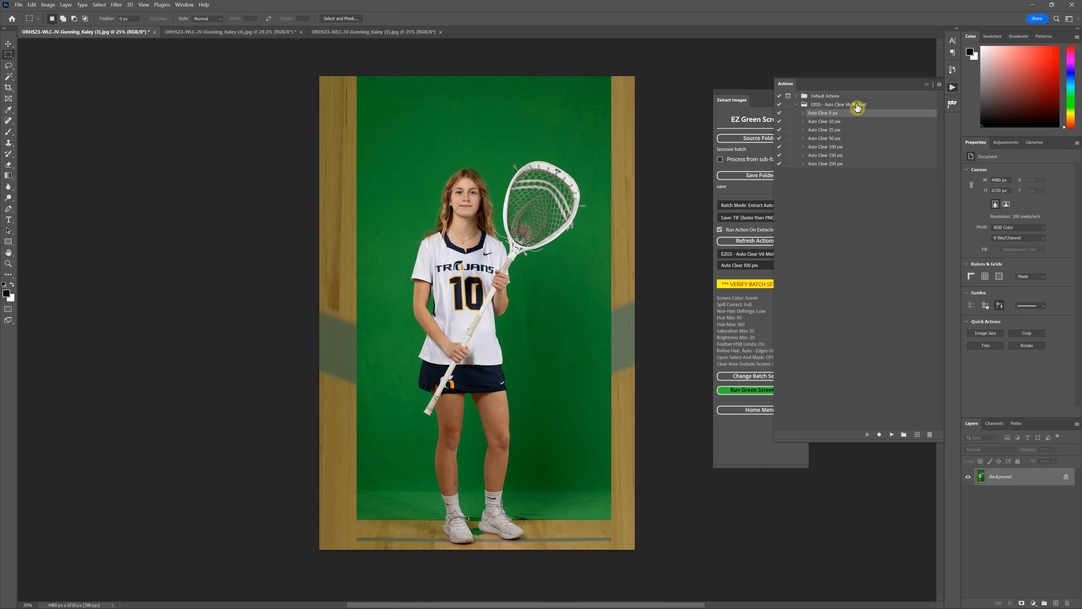
# Put away the actions list and open the green screen batch settings for editing
pyautogui.click(927, 84)
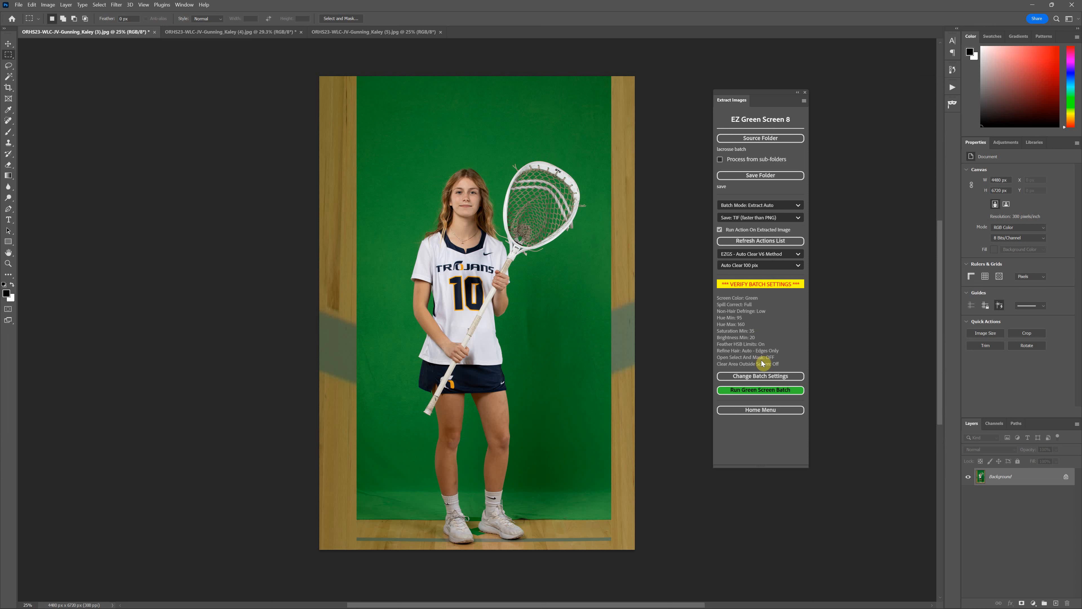
pyautogui.click(757, 376)
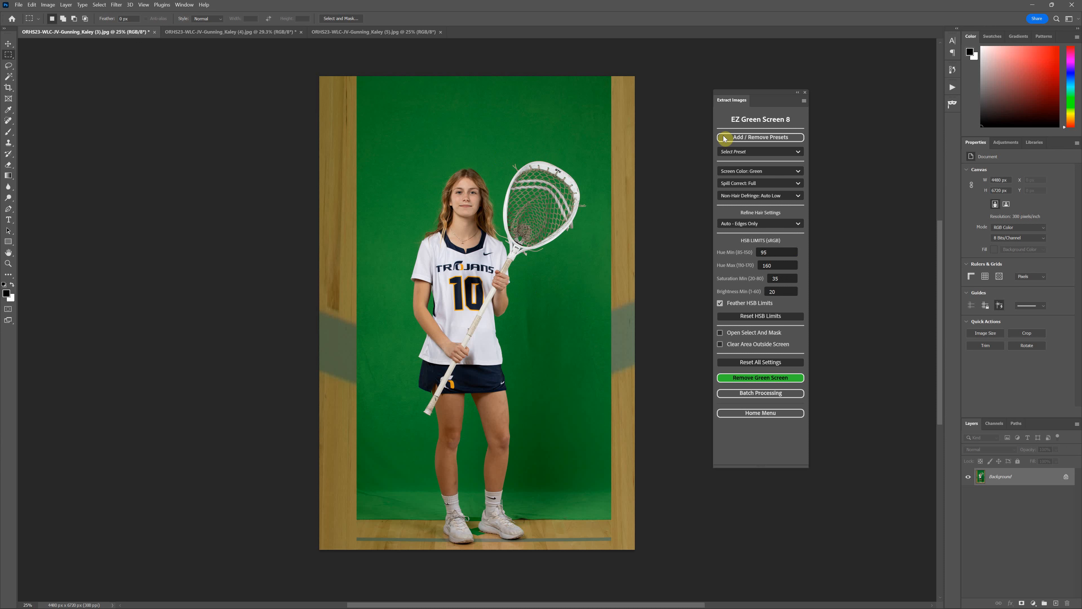
# Compare the original photo with the latest edited state in the document history
pyautogui.click(952, 70)
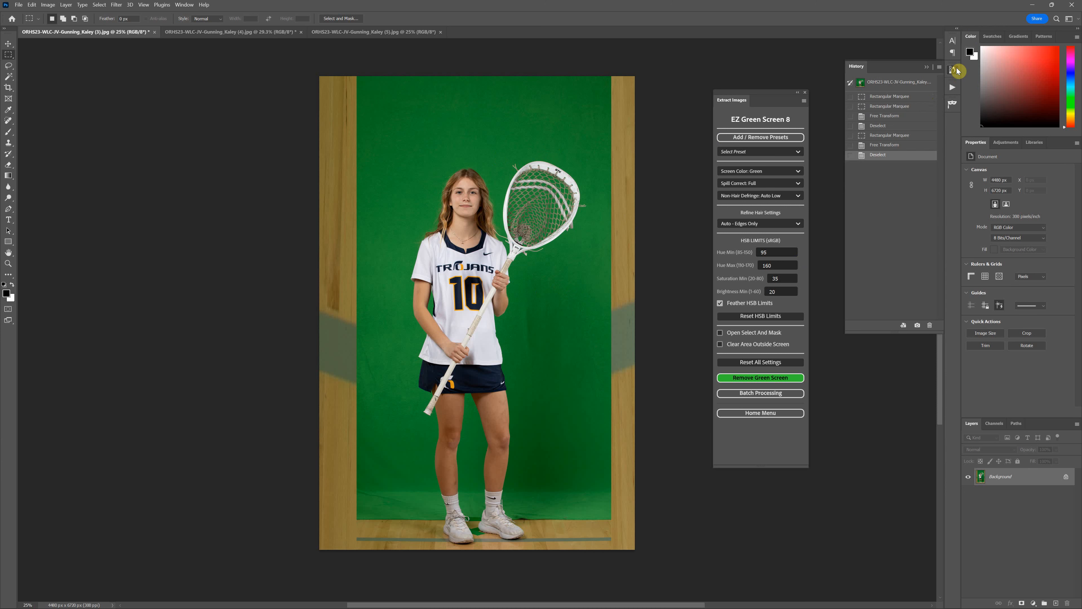
pyautogui.click(899, 83)
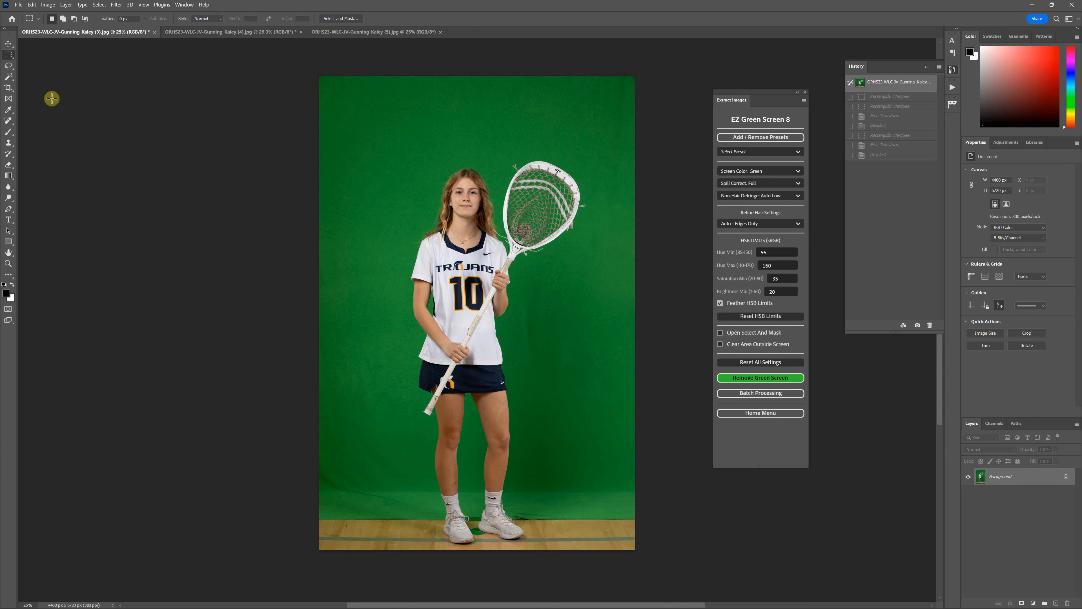
pyautogui.click(891, 156)
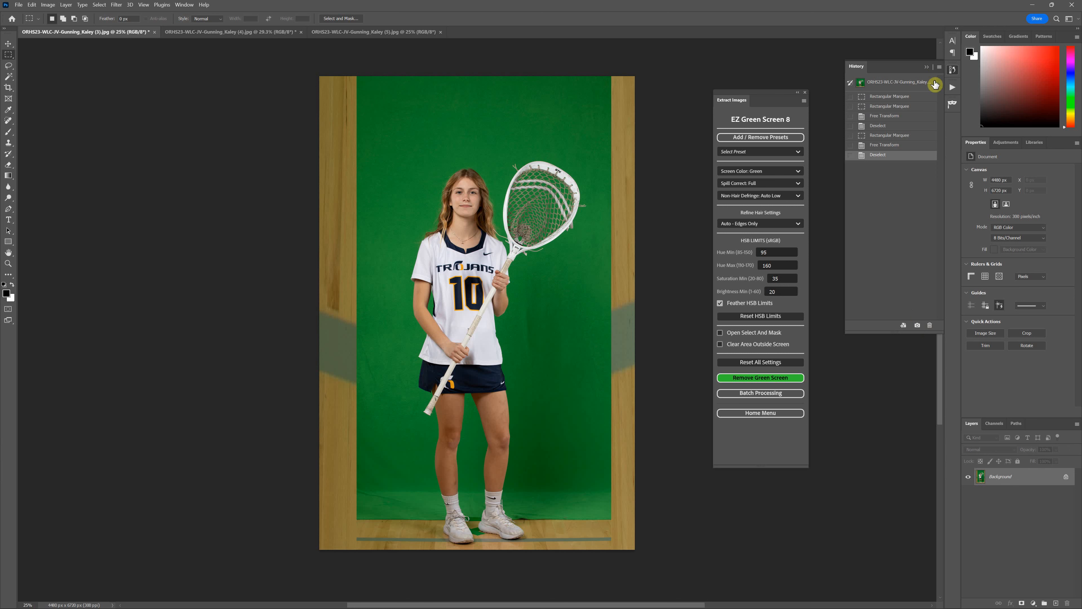
# Remove the green screen with the current extraction settings and preview the cutout on a transparent checkerboard background
pyautogui.click(775, 379)
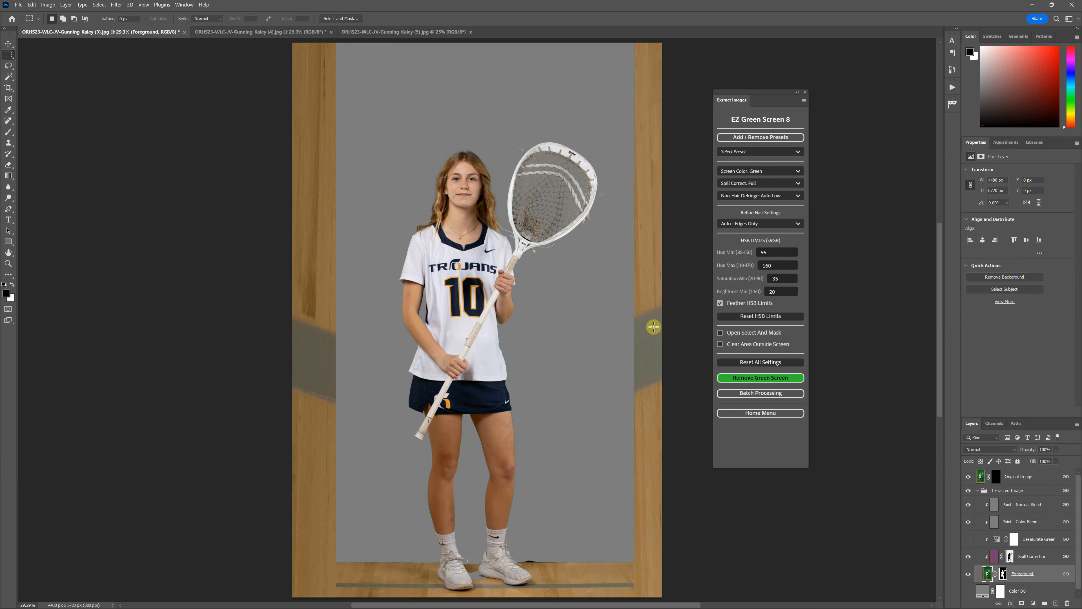
pyautogui.click(952, 105)
pyautogui.click(839, 114)
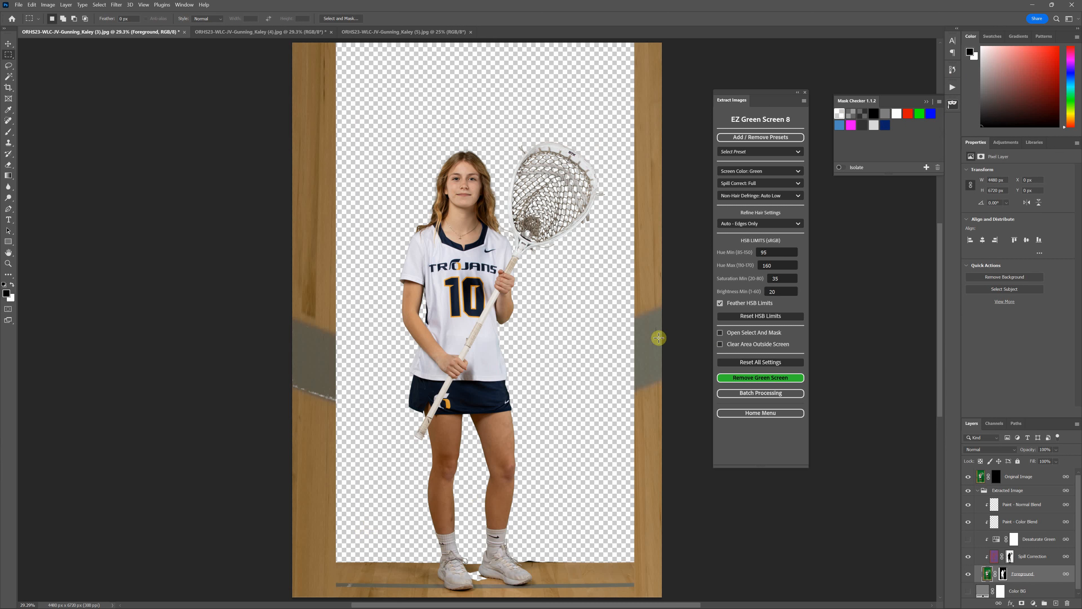
pyautogui.click(926, 102)
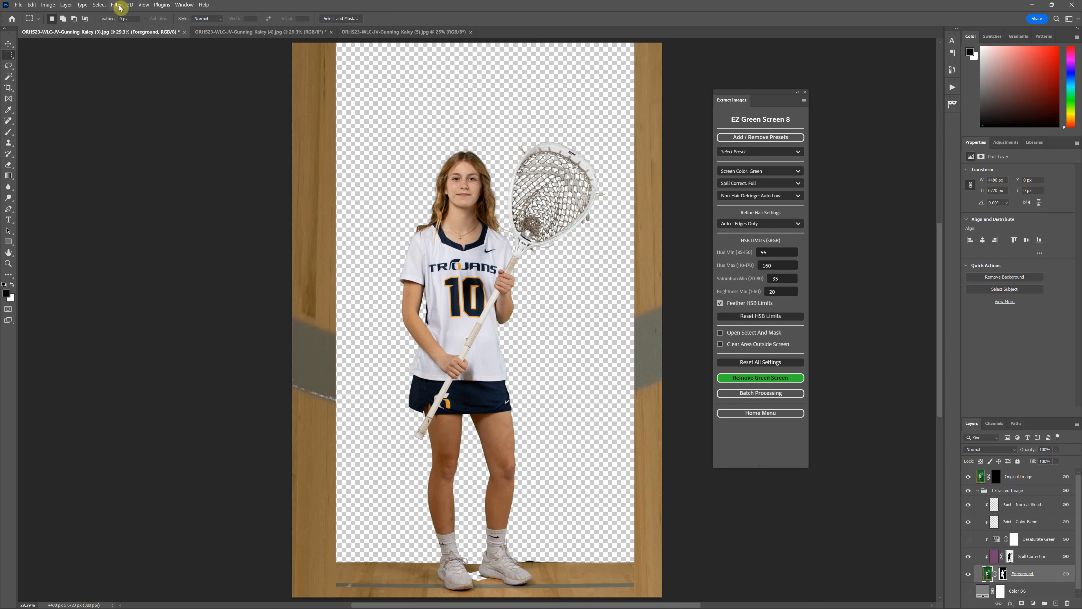
# Select the lacrosse player and her stick automatically with Select Subject
pyautogui.click(99, 5)
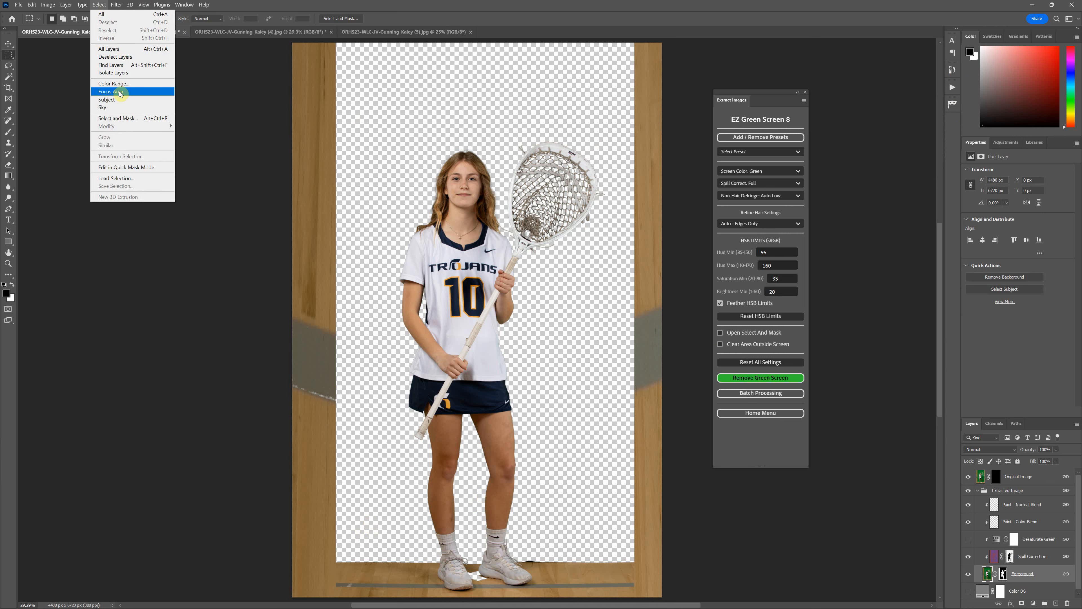
pyautogui.click(976, 566)
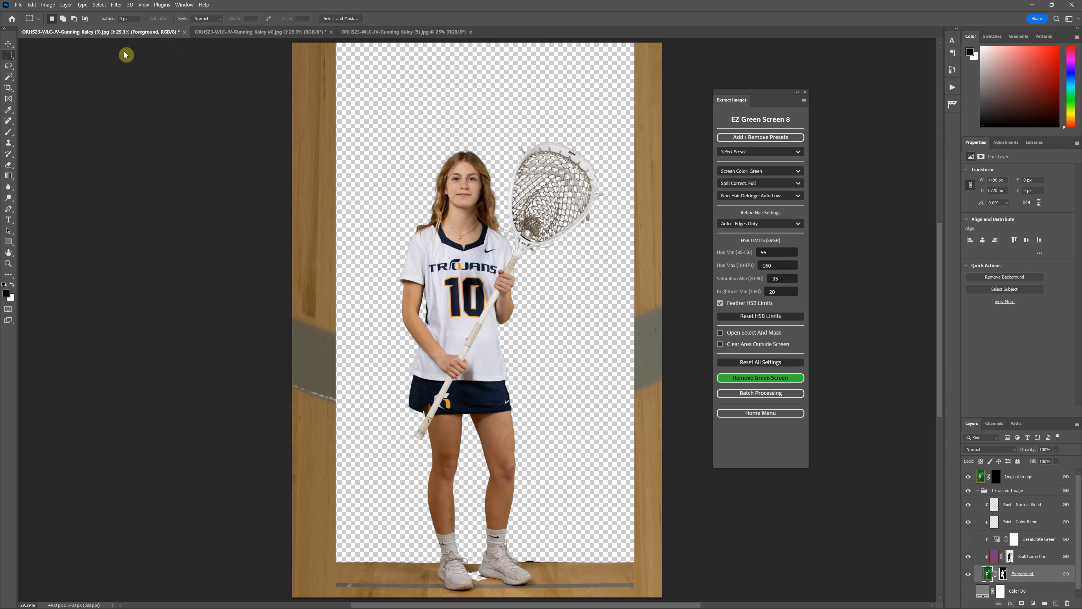
pyautogui.click(102, 5)
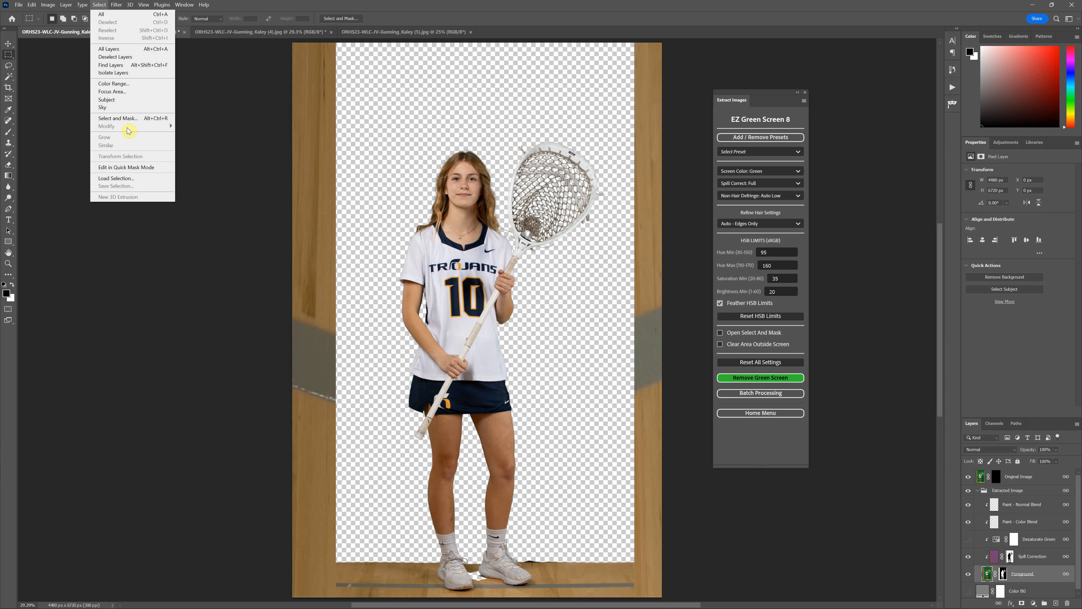
pyautogui.click(124, 100)
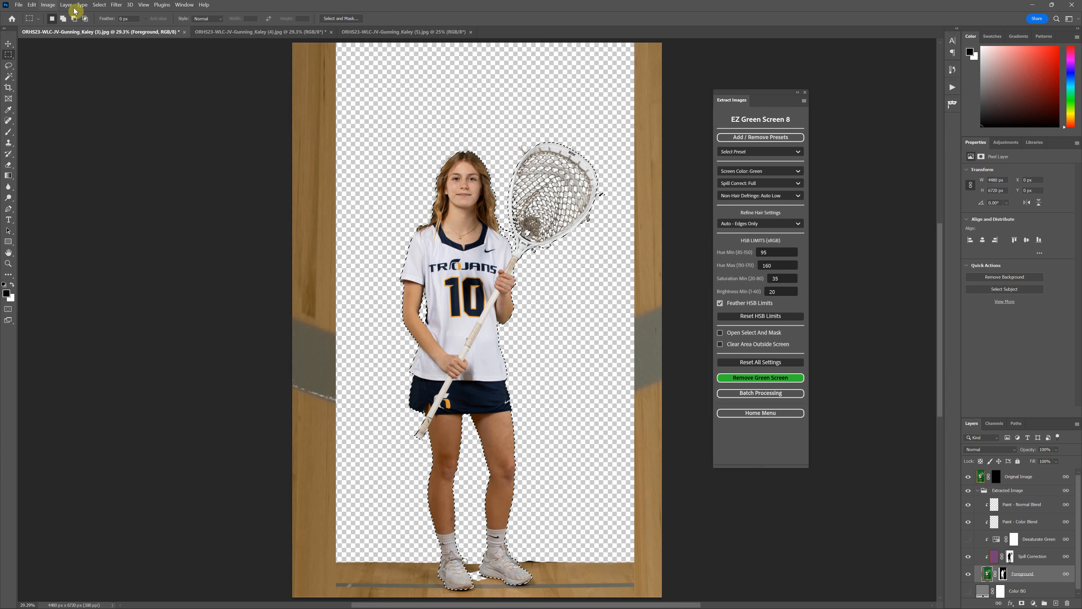
# Expand the subject selection by 50 pixels and add it as a layer mask on the Extracted Image group
pyautogui.click(99, 5)
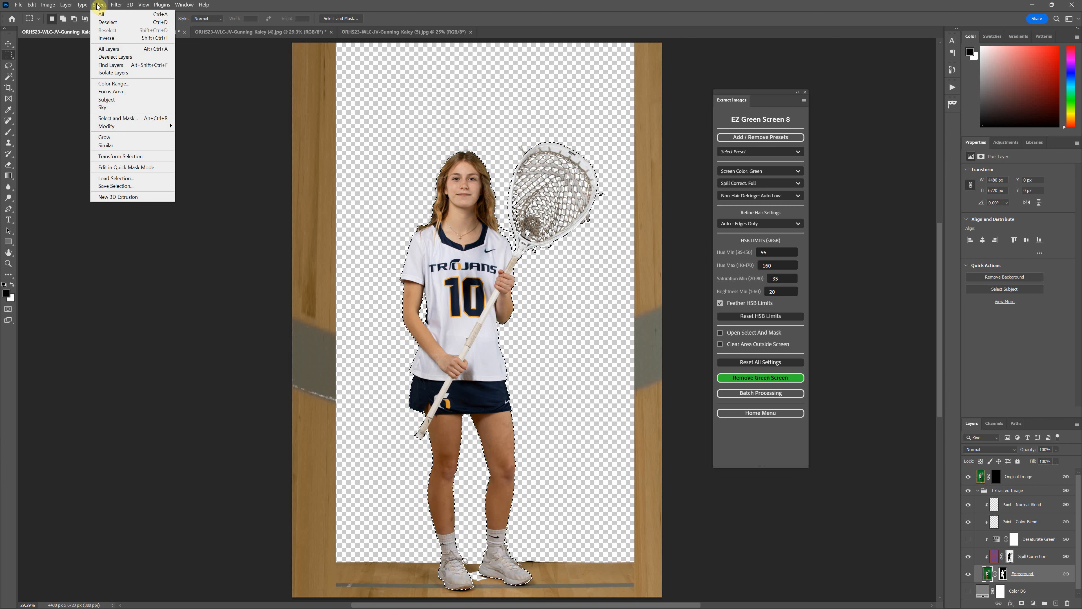
pyautogui.moveTo(152, 126)
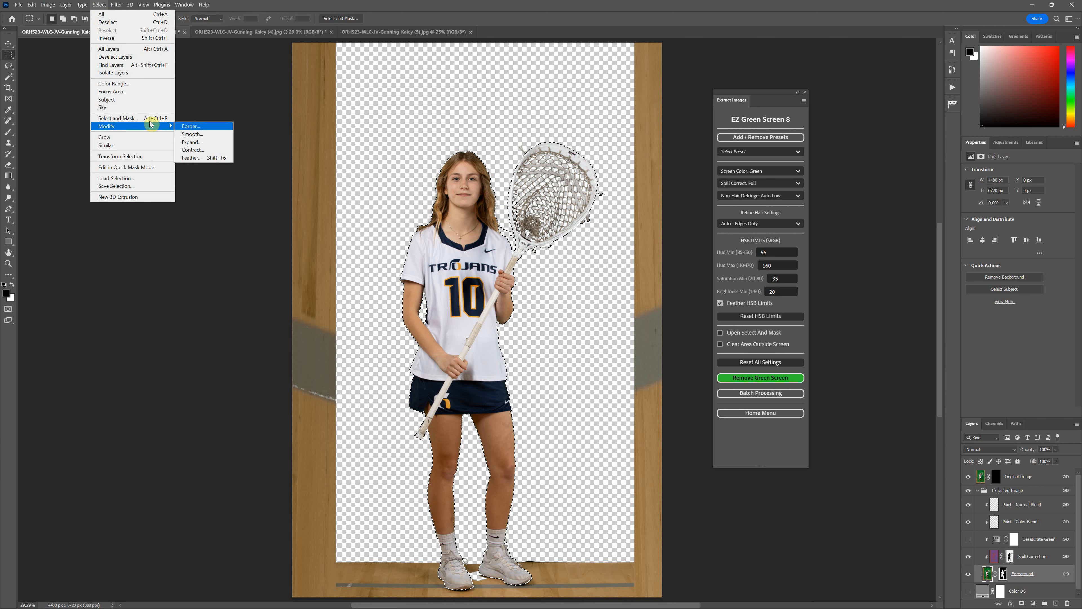
pyautogui.click(203, 142)
pyautogui.write('50')
pyautogui.click(581, 197)
pyautogui.click(1026, 494)
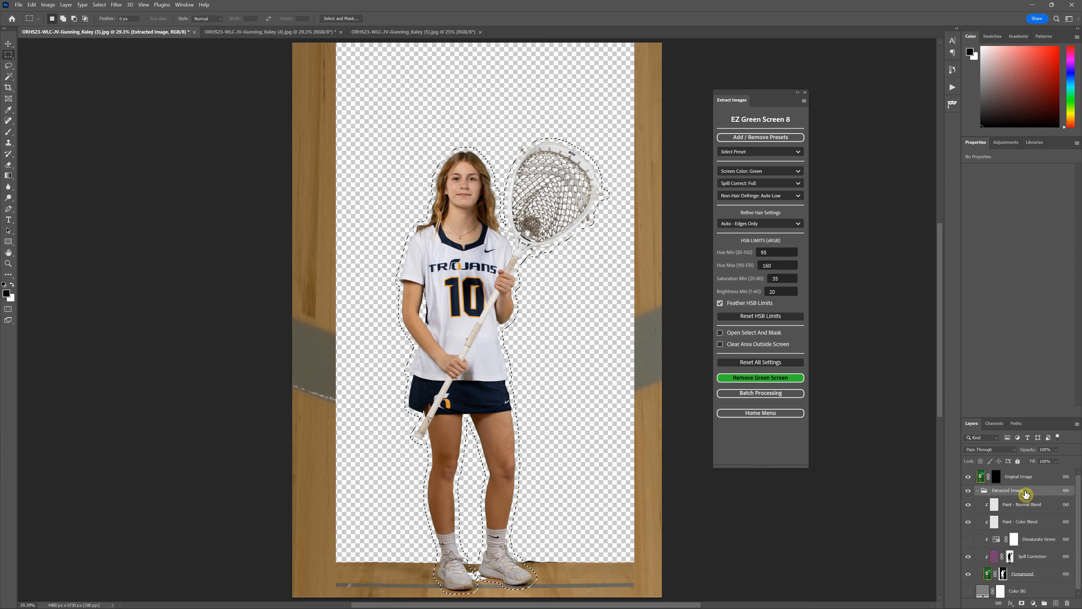
pyautogui.click(1023, 603)
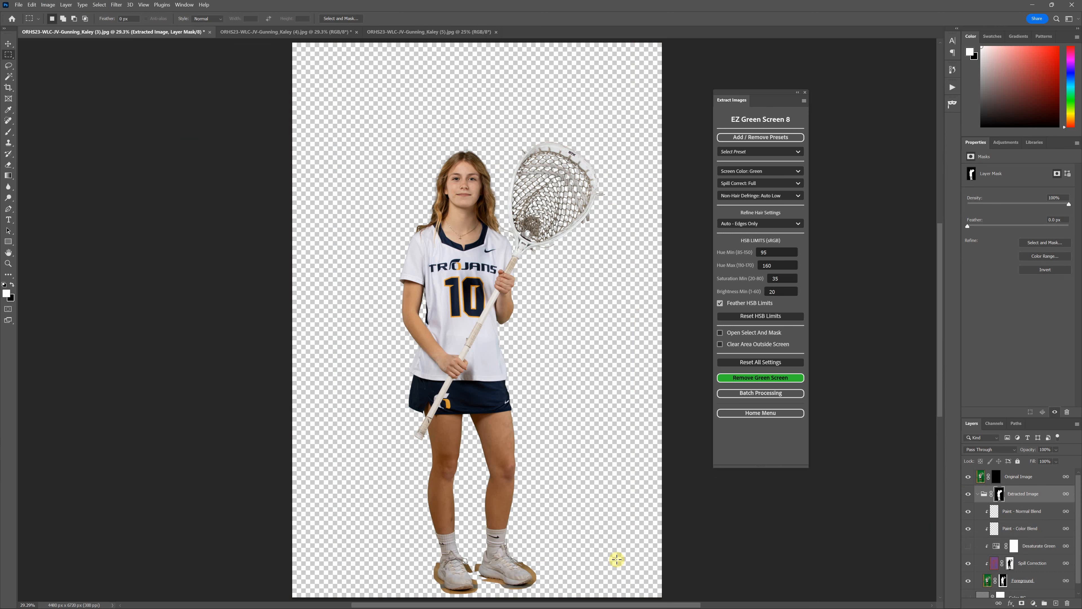
# Compare the plain green screen extraction with the masked version through the document history
pyautogui.scroll(-2, 554, 521)
pyautogui.scroll(-2, 563, 514)
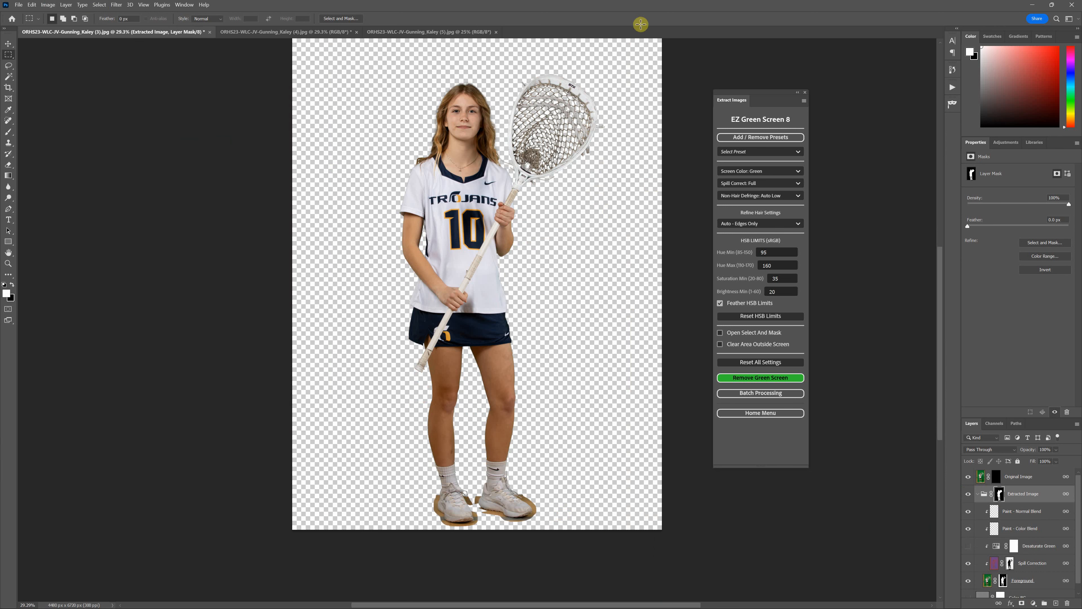
pyautogui.click(953, 69)
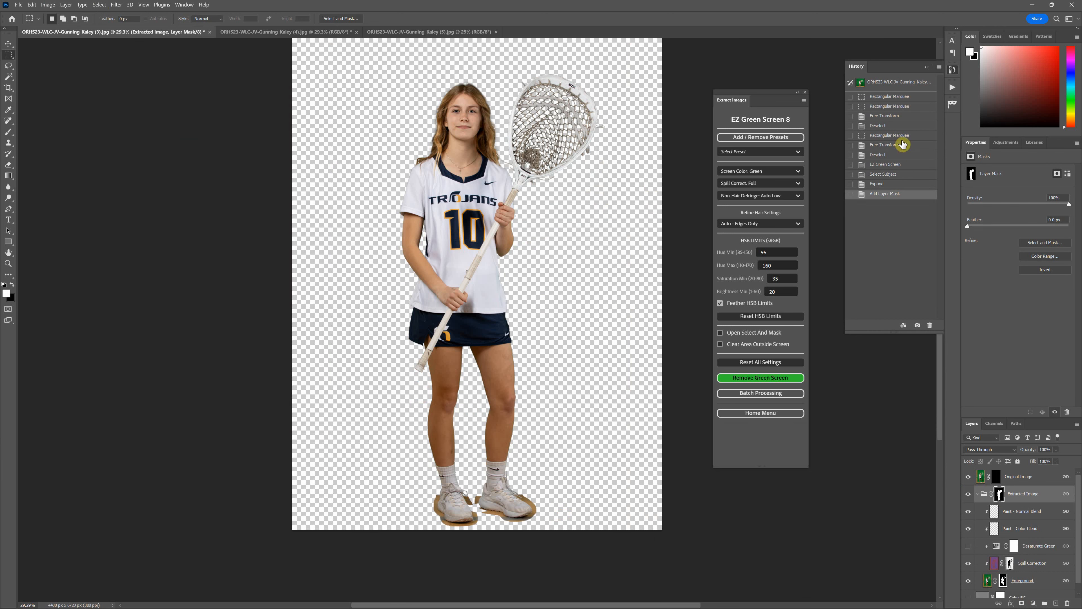
pyautogui.click(897, 165)
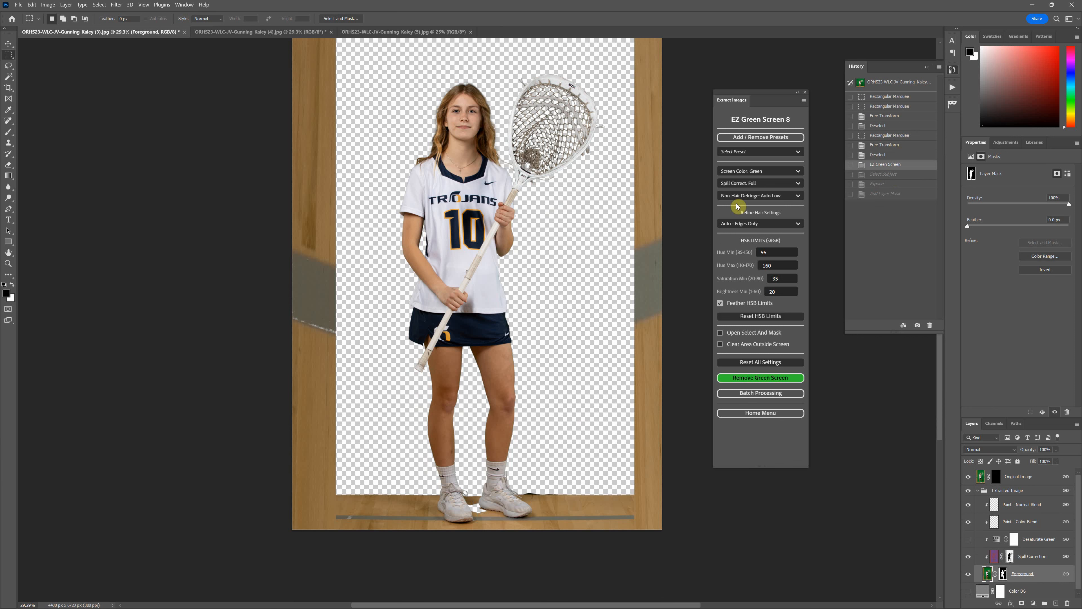
pyautogui.click(908, 194)
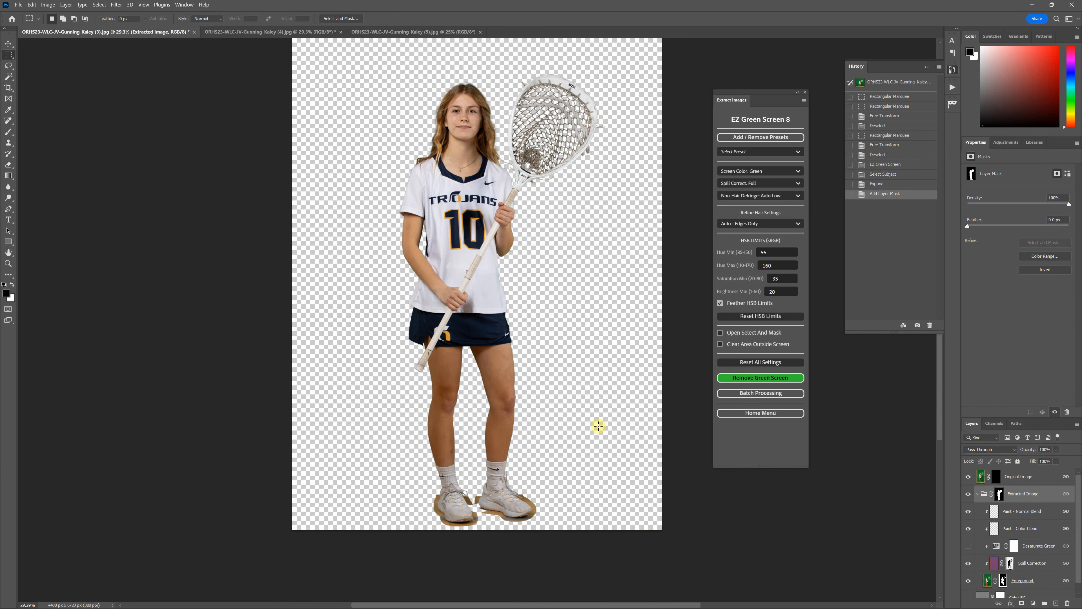
# Examine the lacrosse head and hair up close while stepping through the extraction, Select Subject, Expand and mask states in the history
pyautogui.scroll(-5, 352, 406)
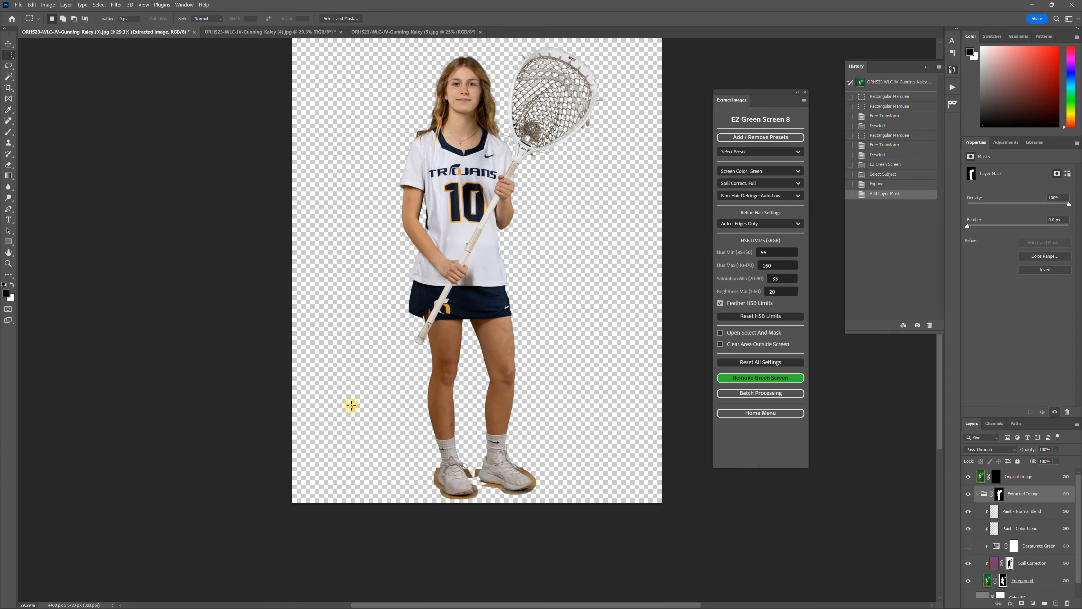
pyautogui.scroll(1, 376, 394)
pyautogui.scroll(3, 375, 400)
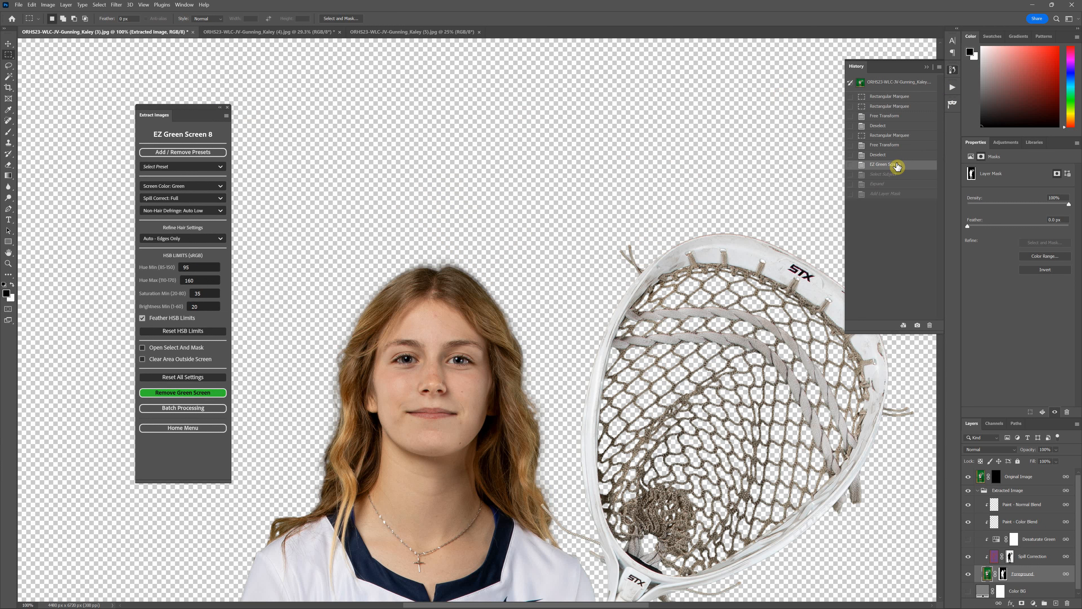
pyautogui.click(894, 164)
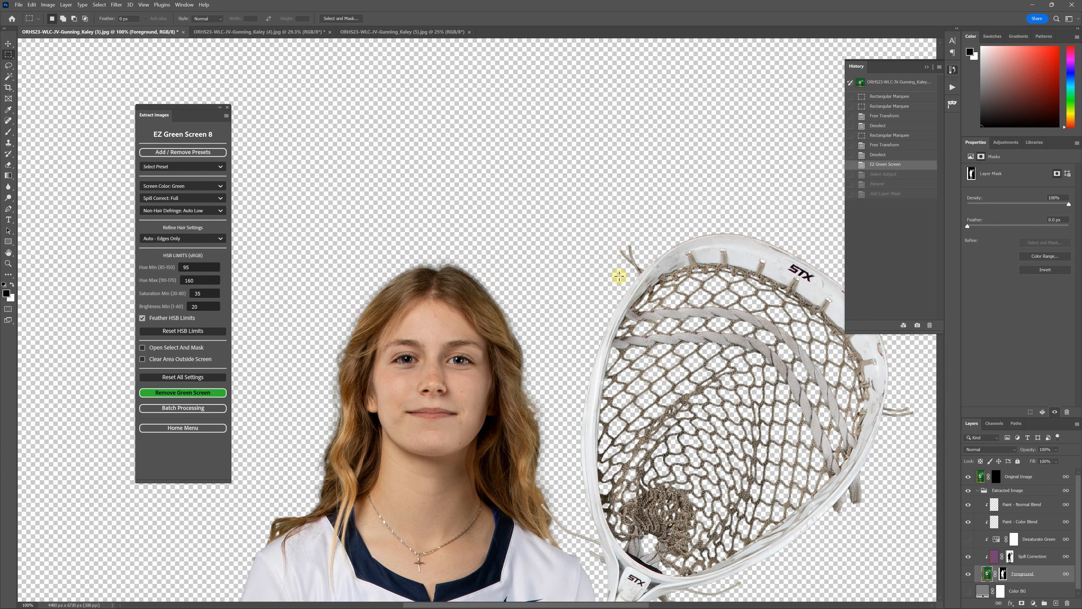
pyautogui.click(882, 174)
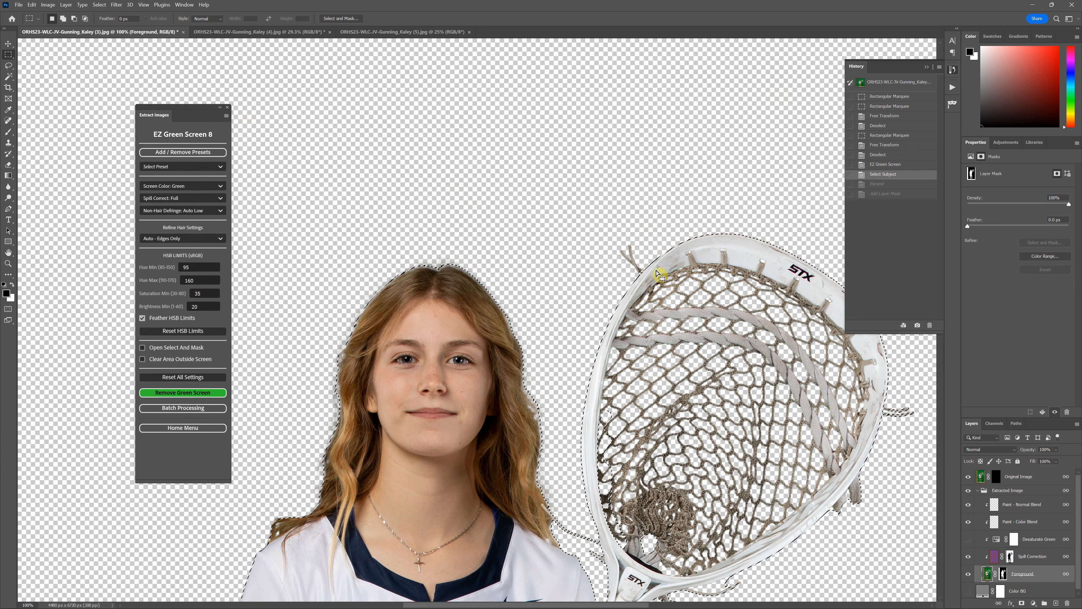
pyautogui.hotkey('ctrl', 'shift', 'z')
pyautogui.hotkey('ctrl', 'shift', 'z')
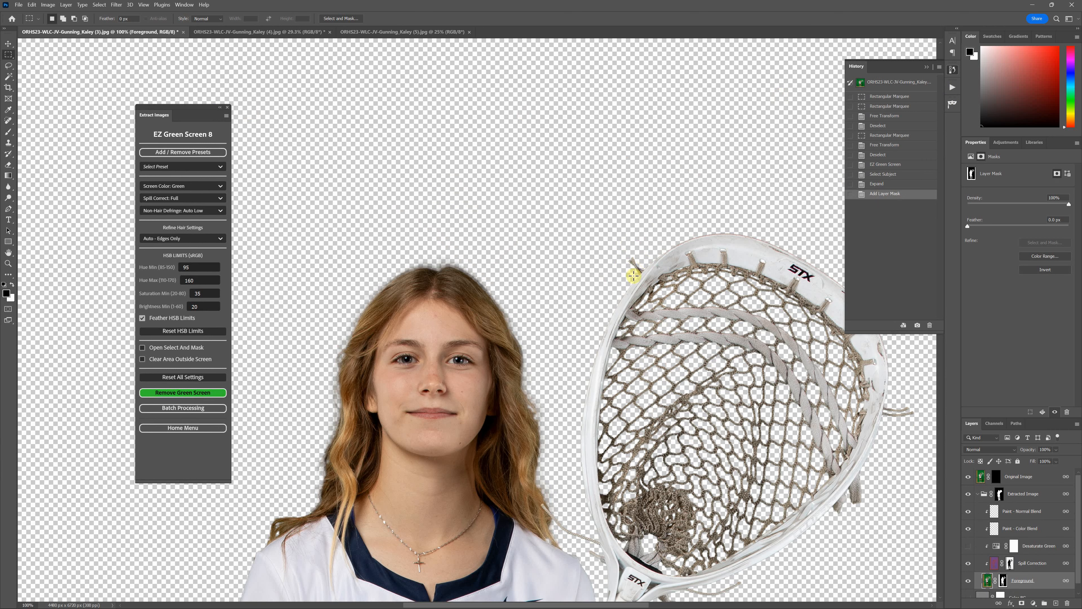
pyautogui.hotkey('ctrl', '0')
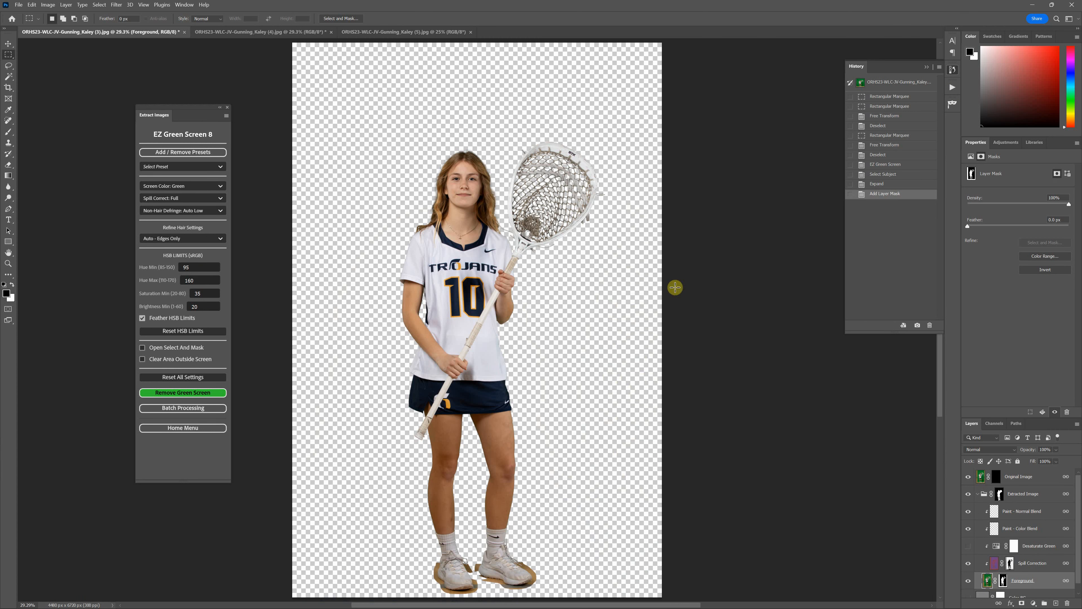
# Display the Extracted Image group's layer mask on its own in the canvas
pyautogui.scroll(-1, 1021, 525)
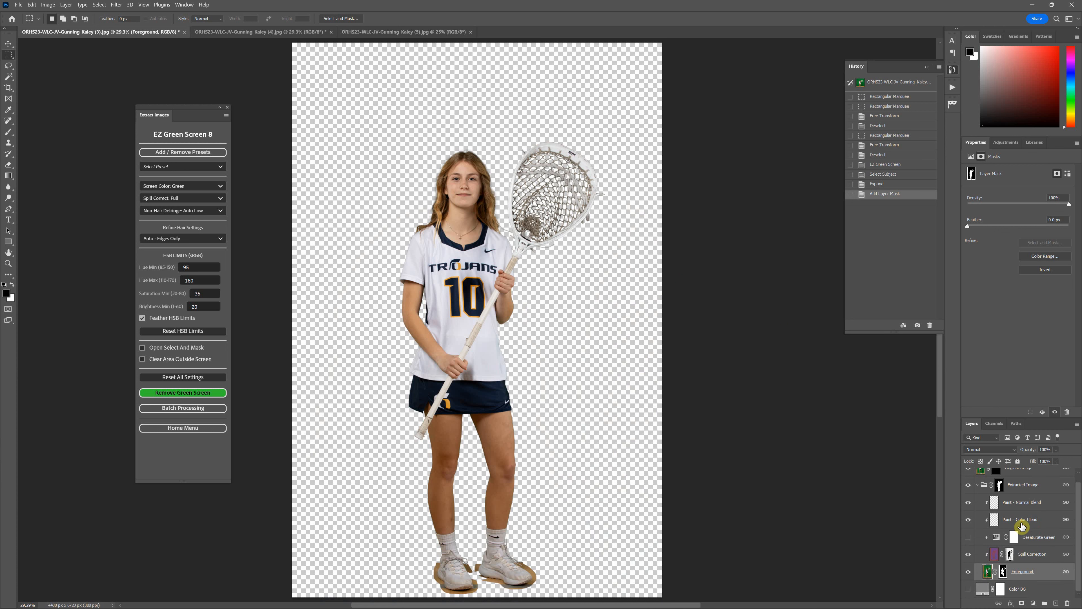
pyautogui.scroll(1, 1022, 527)
pyautogui.click(997, 493)
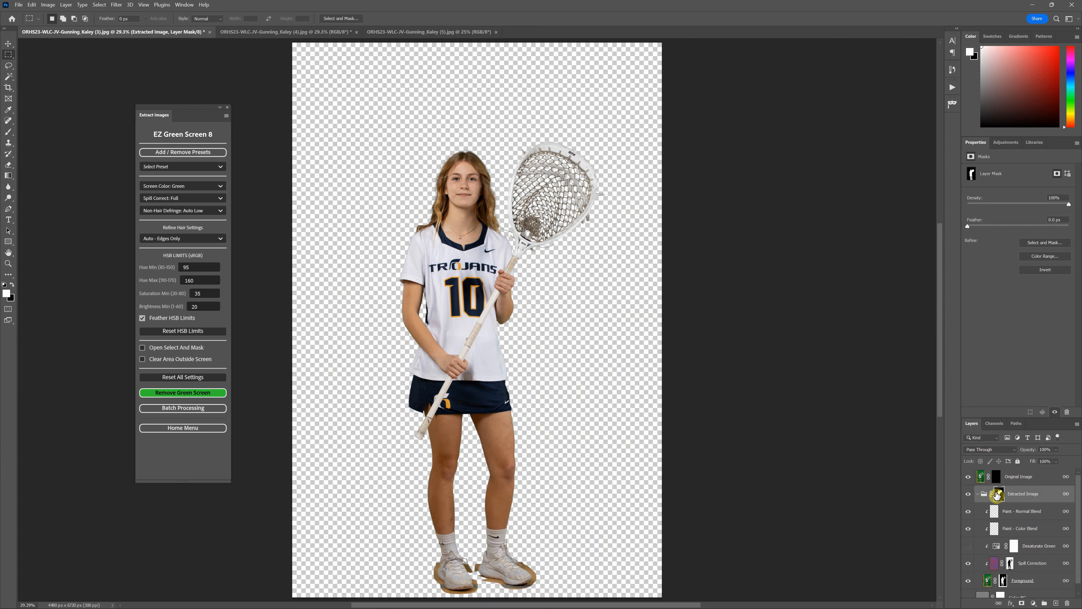
pyautogui.keyDown('alt'); pyautogui.click(997, 493); pyautogui.keyUp('alt')
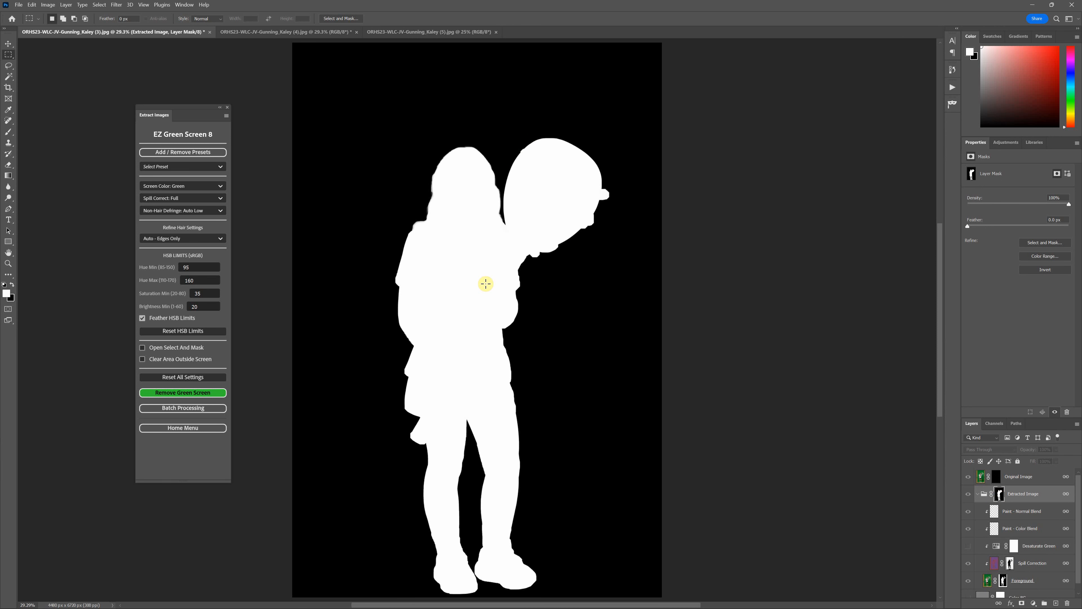
# Display the Foreground layer's mask on its own and examine its detail around the hair and lacrosse net
pyautogui.scroll(-1, 527, 357)
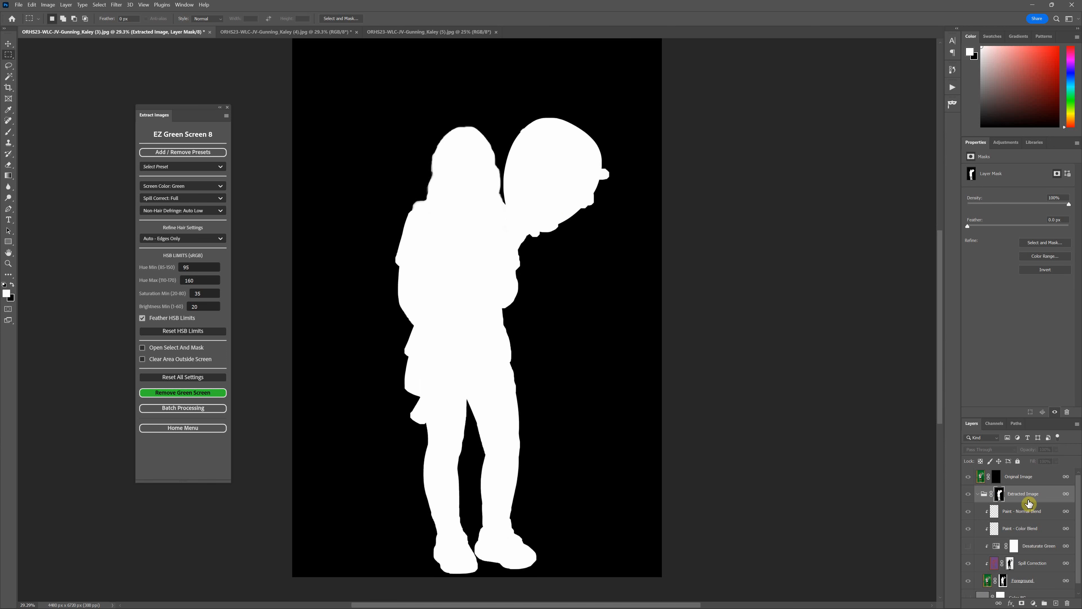
pyautogui.keyDown('alt'); pyautogui.click(1004, 580); pyautogui.keyUp('alt')
pyautogui.scroll(1, 796, 433)
pyautogui.scroll(4, 796, 433)
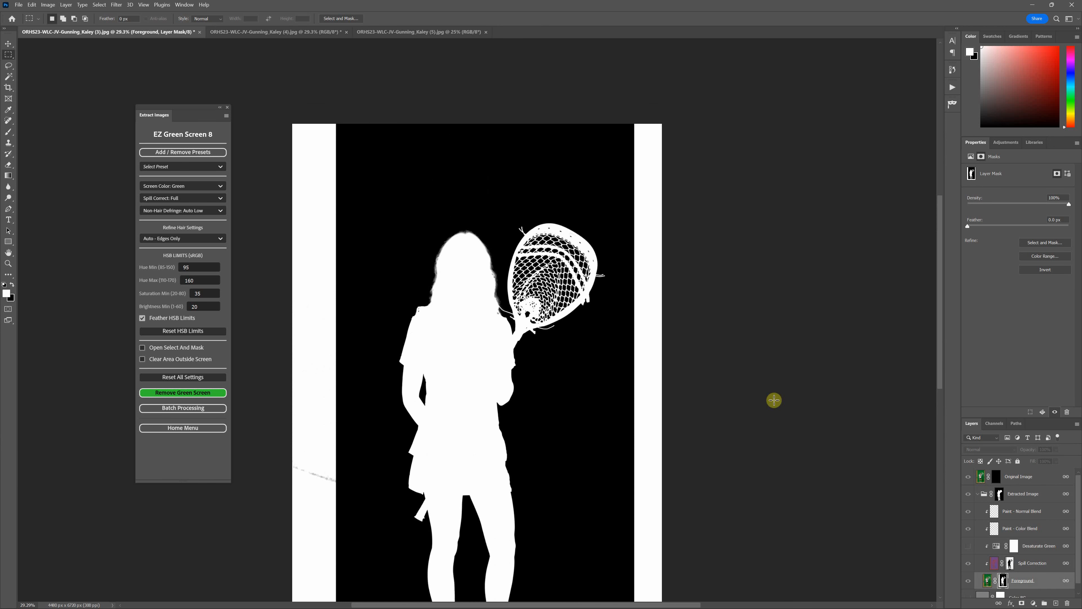
pyautogui.scroll(3, 782, 258)
pyautogui.hotkey('ctrl', '+')
pyautogui.hotkey('ctrl', '+')
pyautogui.hotkey('ctrl', '+')
pyautogui.hotkey('ctrl', '+')
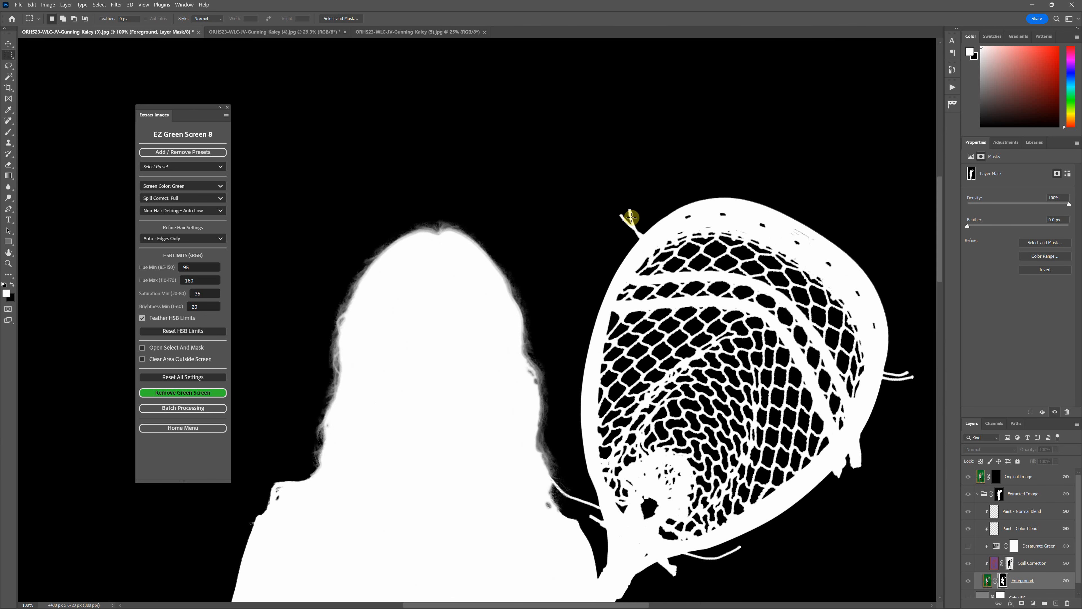
pyautogui.scroll(-5, 632, 230)
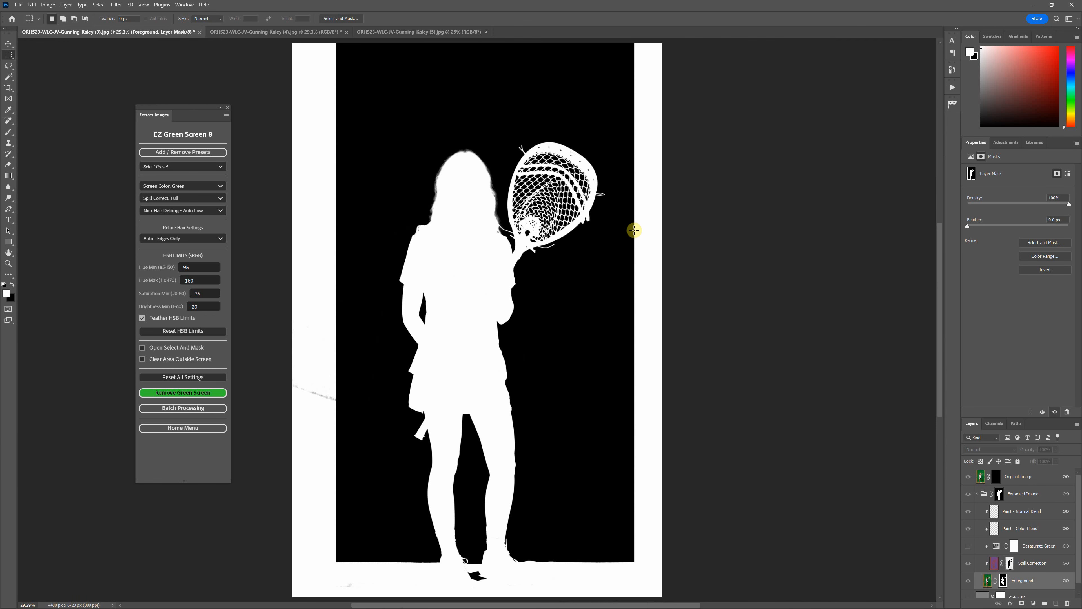
# Return to the composite view with the Extracted Image group active and ready the Brush tool with a white foreground colour
pyautogui.click(1019, 495)
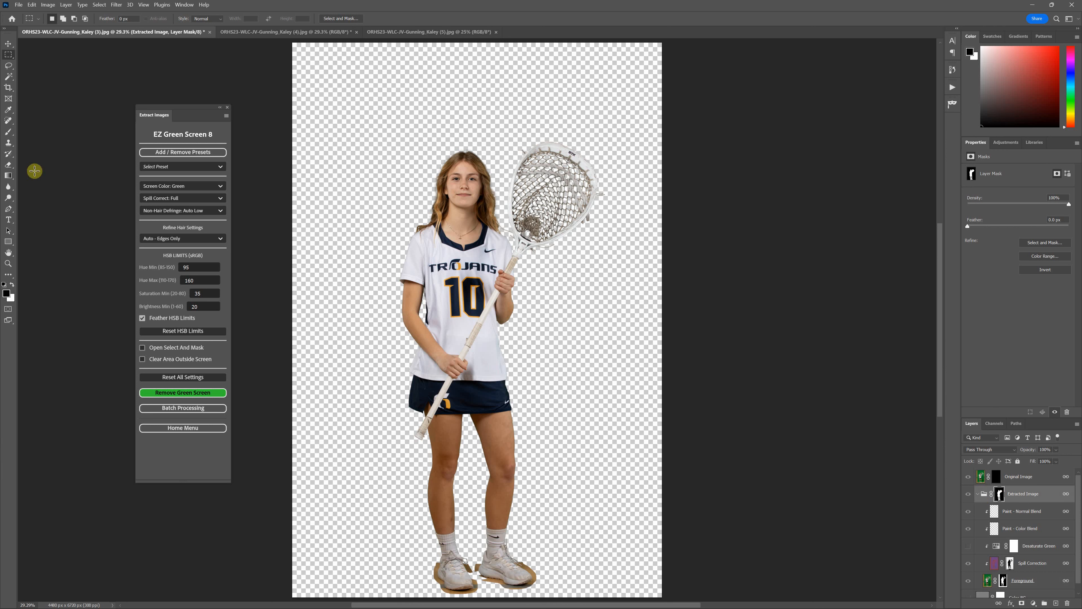
pyautogui.click(8, 132)
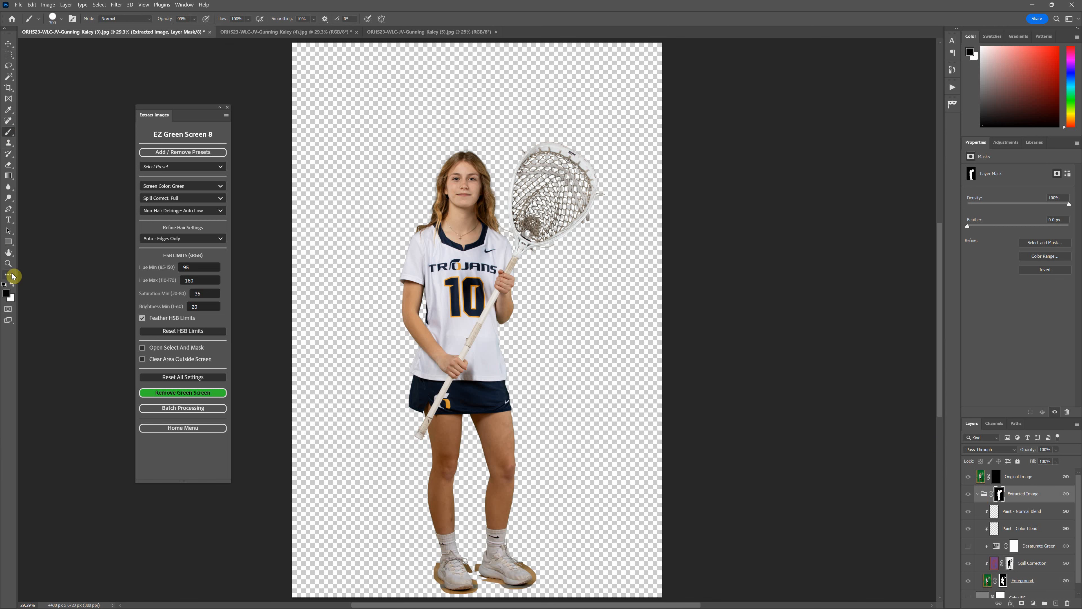
pyautogui.click(11, 284)
pyautogui.scroll(3, 567, 157)
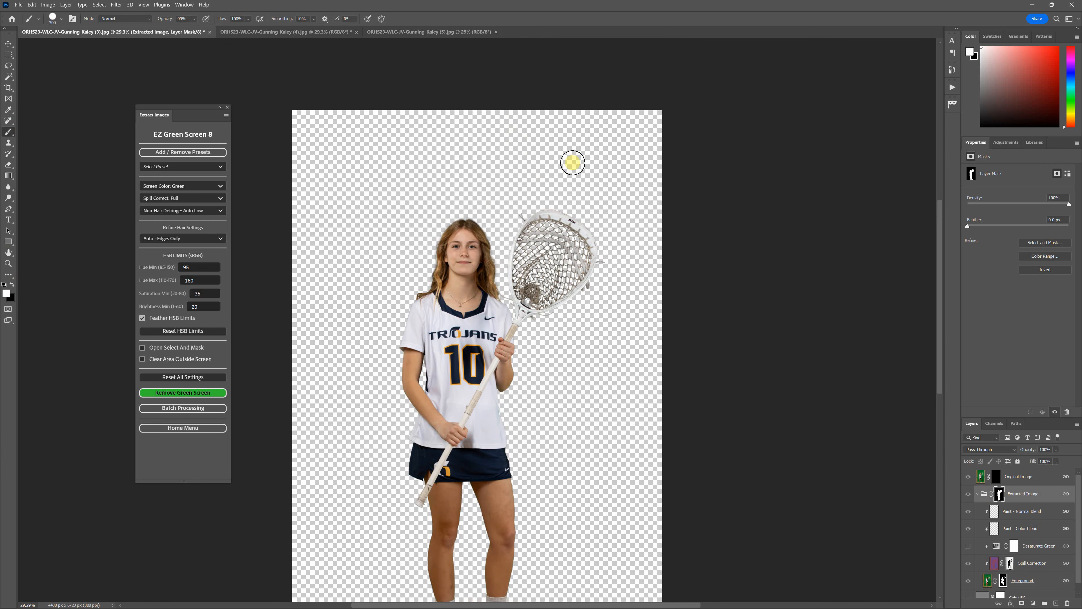
pyautogui.scroll(-2, 571, 164)
pyautogui.scroll(1, 571, 166)
pyautogui.scroll(5, 478, 246)
# Select the Foreground layer and review the recorded commands in the Auto Clear 25 px, 10 px and 0 px actions
pyautogui.click(987, 581)
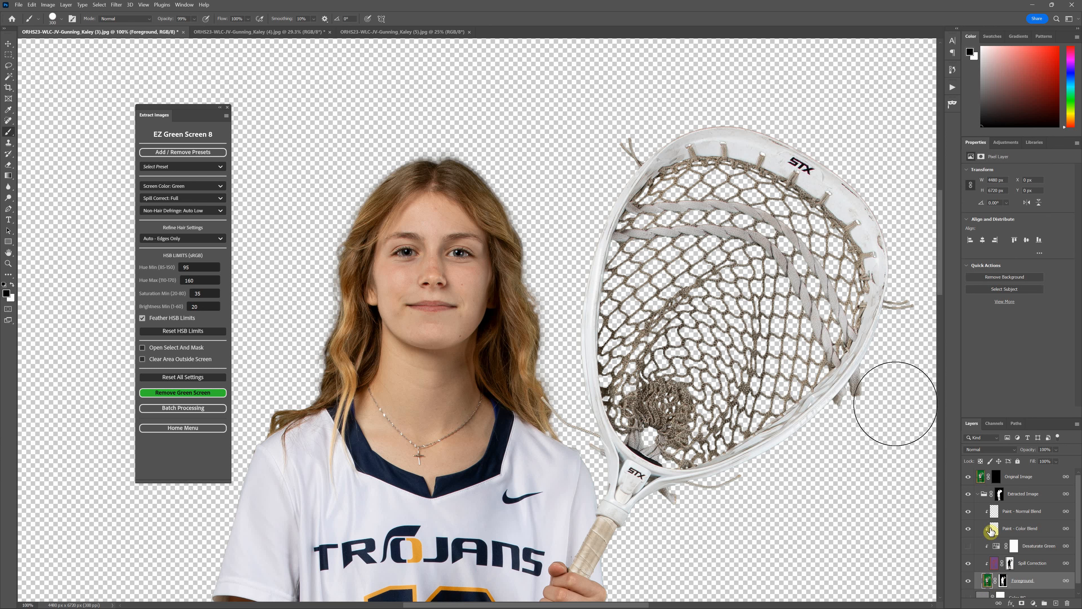
pyautogui.hotkey('ctrl', '0')
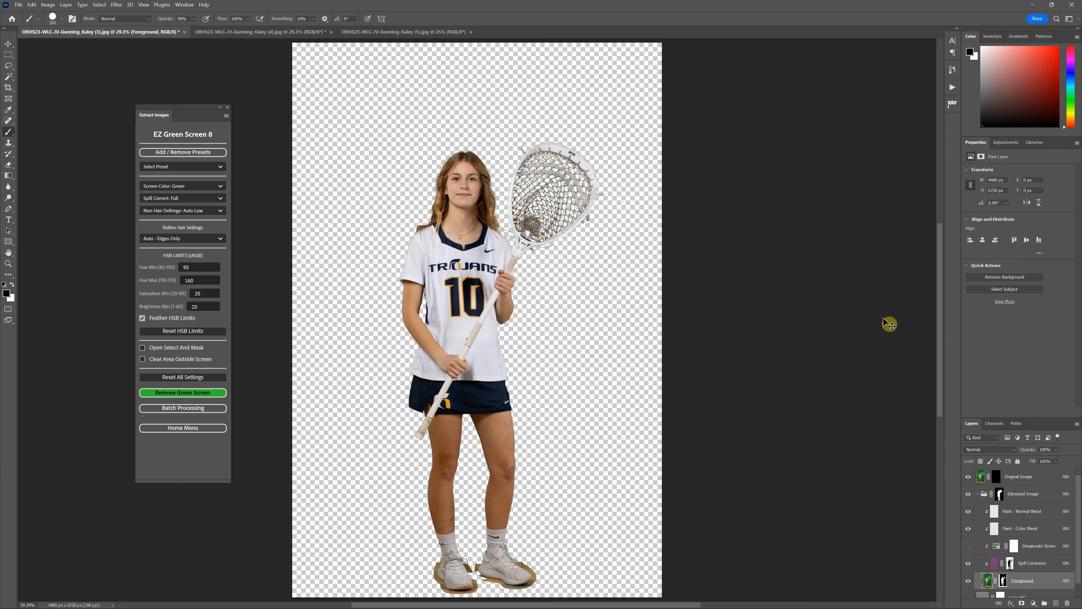
pyautogui.click(952, 90)
pyautogui.click(803, 130)
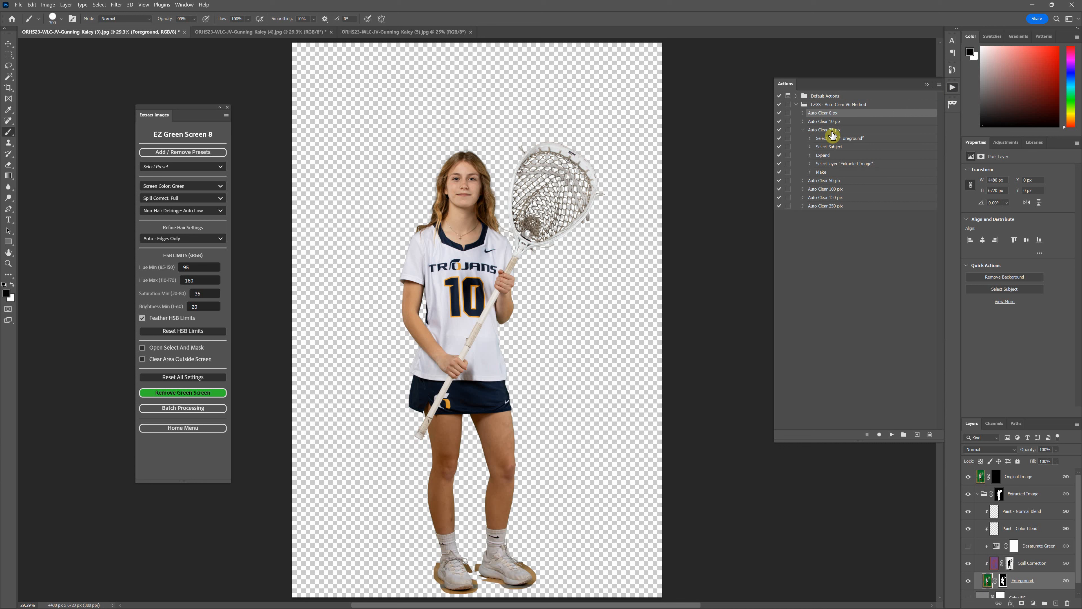
pyautogui.click(803, 130)
pyautogui.click(804, 122)
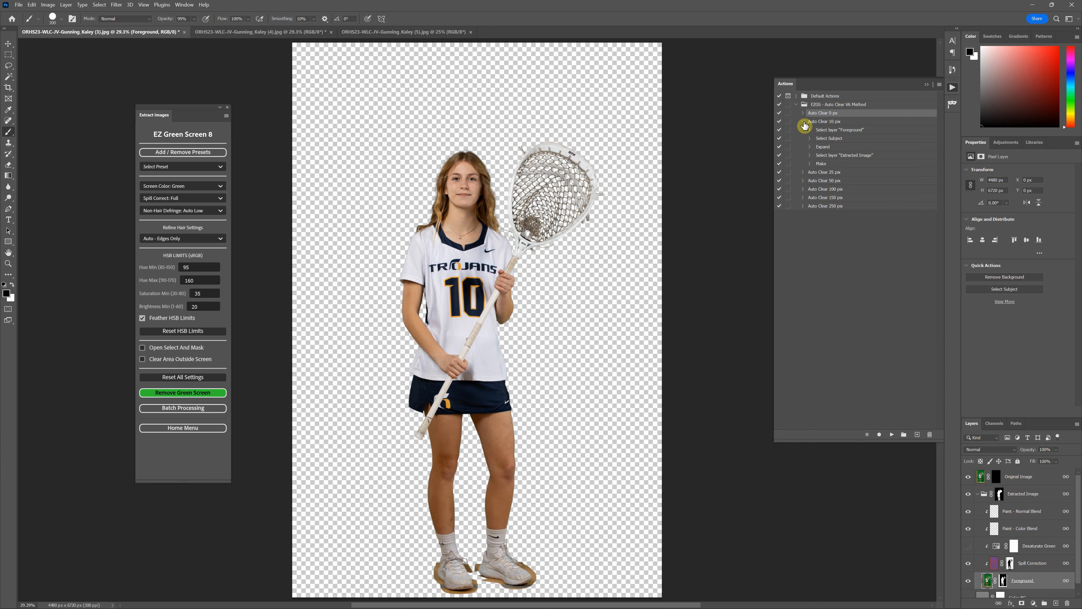
pyautogui.click(804, 122)
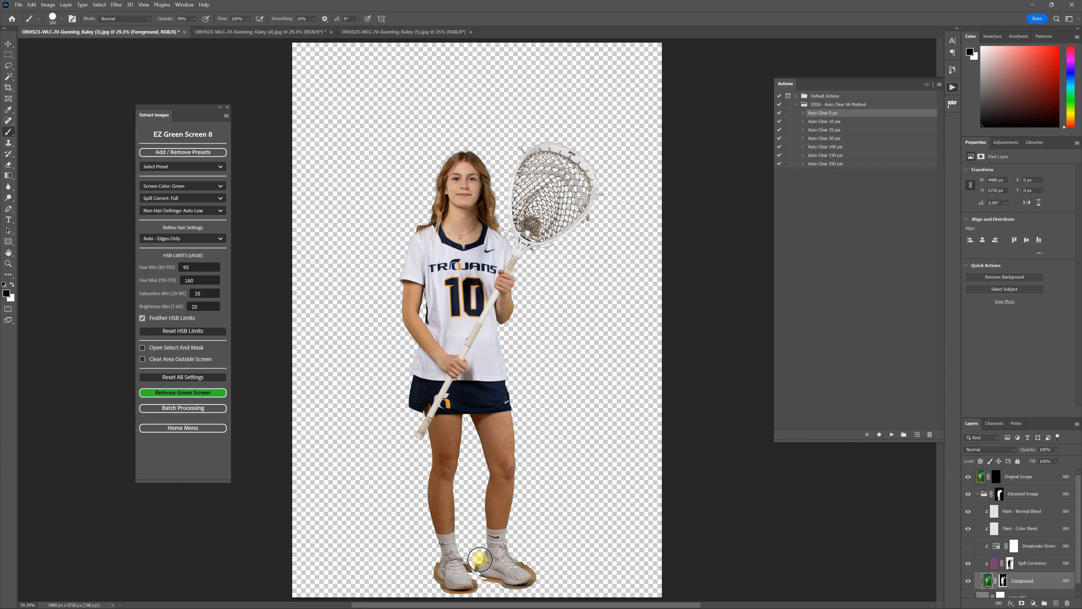
pyautogui.click(803, 113)
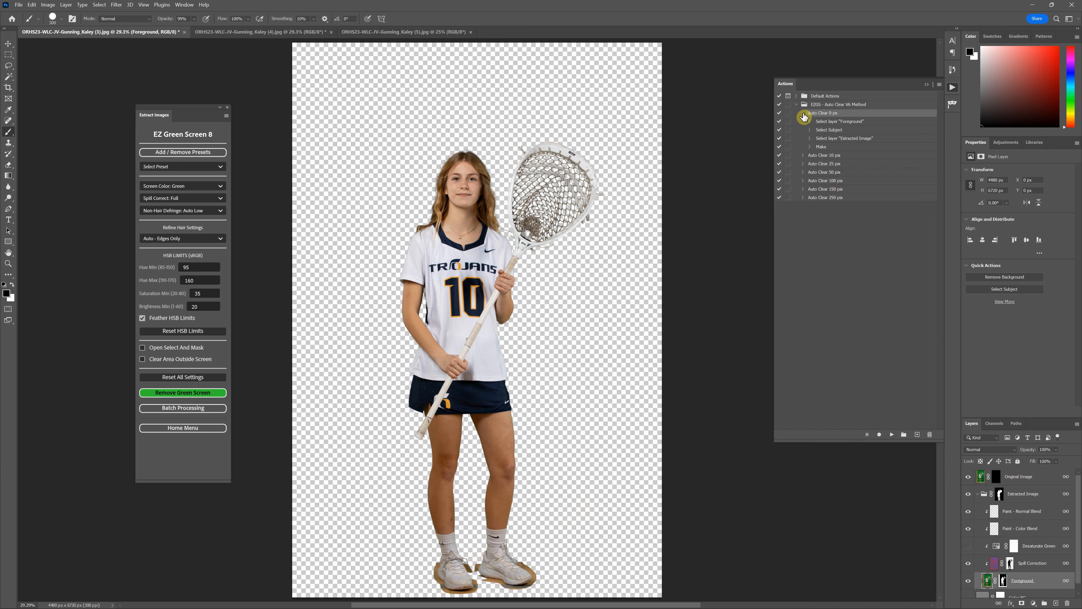
pyautogui.click(803, 113)
# Undo the Extracted Image group's mask back to the plain extraction and examine the hair edges up close
pyautogui.hotkey('ctrl', 'z')
pyautogui.hotkey('ctrl', 'z')
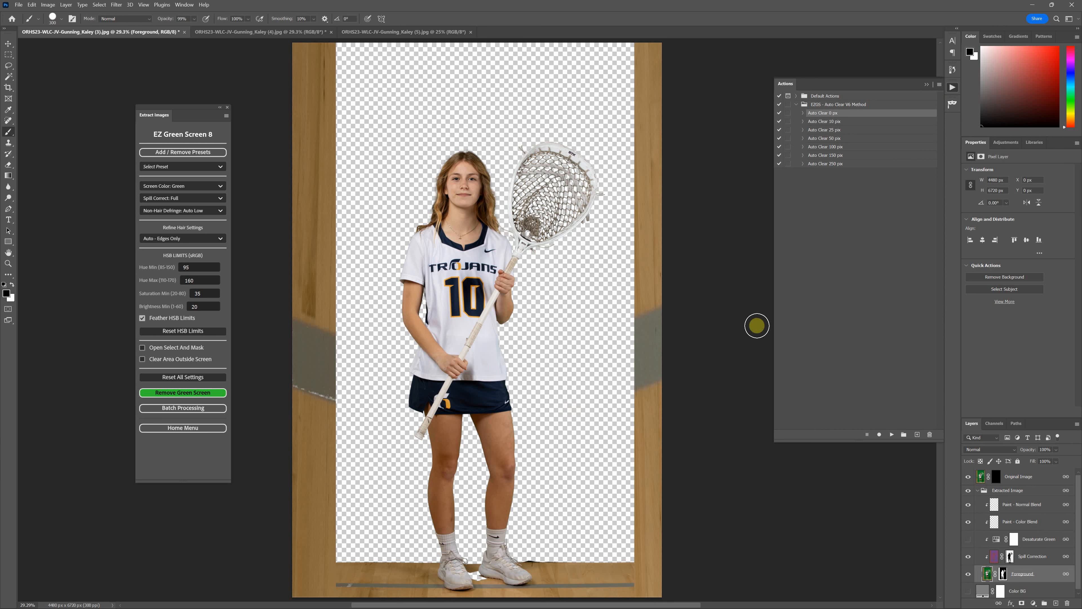
pyautogui.scroll(4, 705, 346)
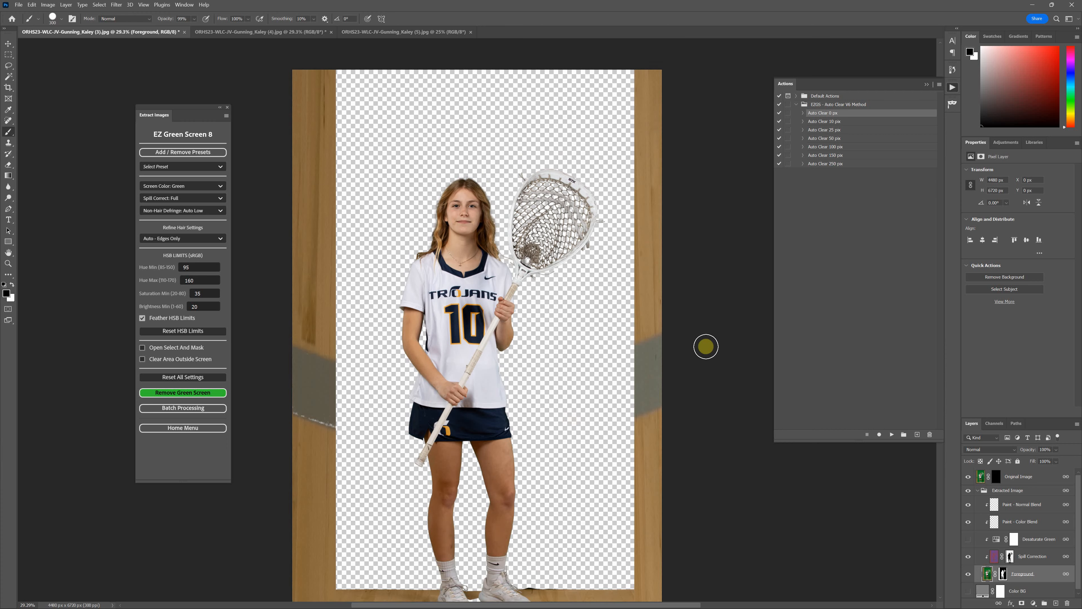
pyautogui.hotkey('ctrl', '+')
pyautogui.hotkey('ctrl', '+')
pyautogui.hotkey('ctrl', '+')
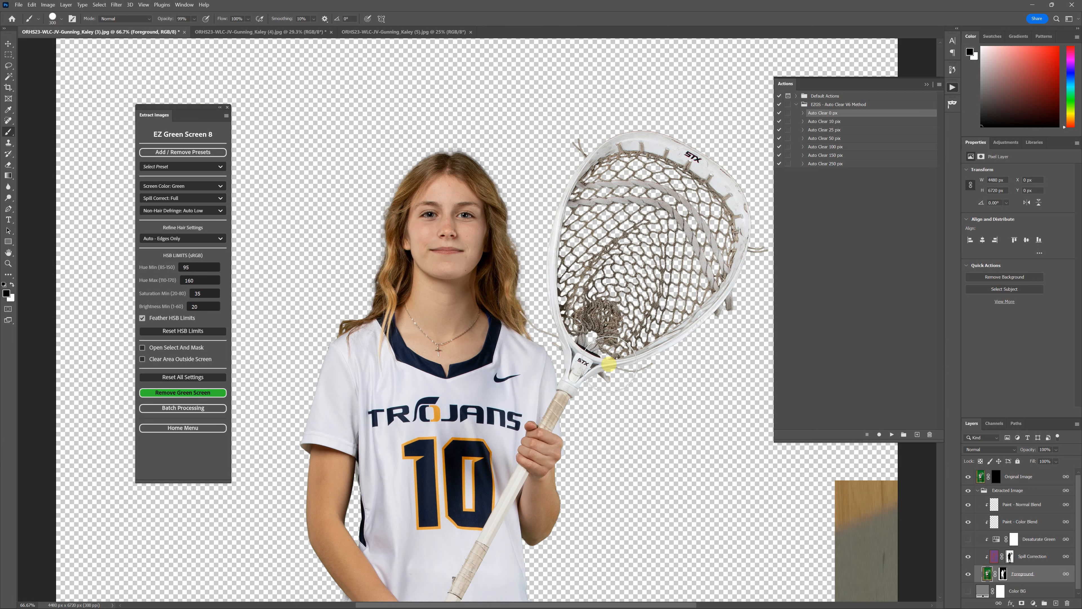
pyautogui.hotkey('ctrl', '+')
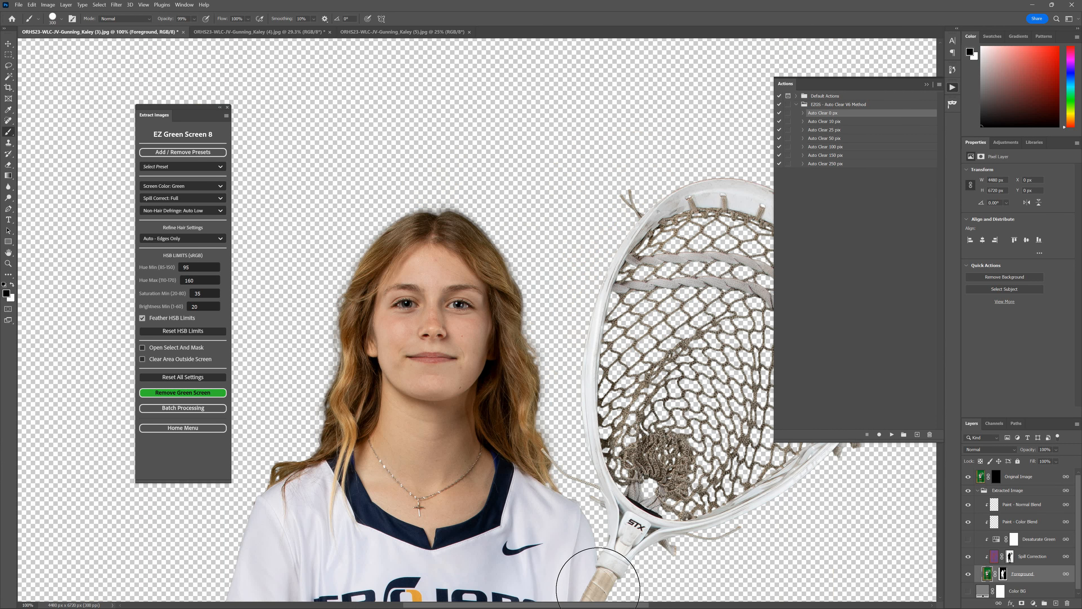
pyautogui.moveTo(598, 605); pyautogui.dragTo(556, 606)
pyautogui.hotkey('ctrl', '+')
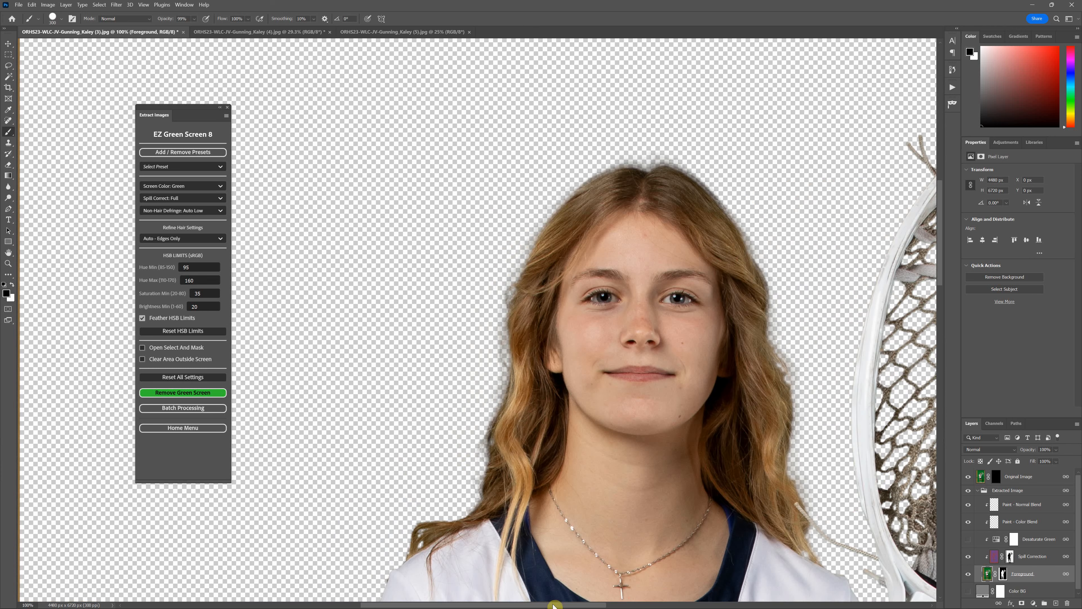
pyautogui.scroll(-3, 647, 418)
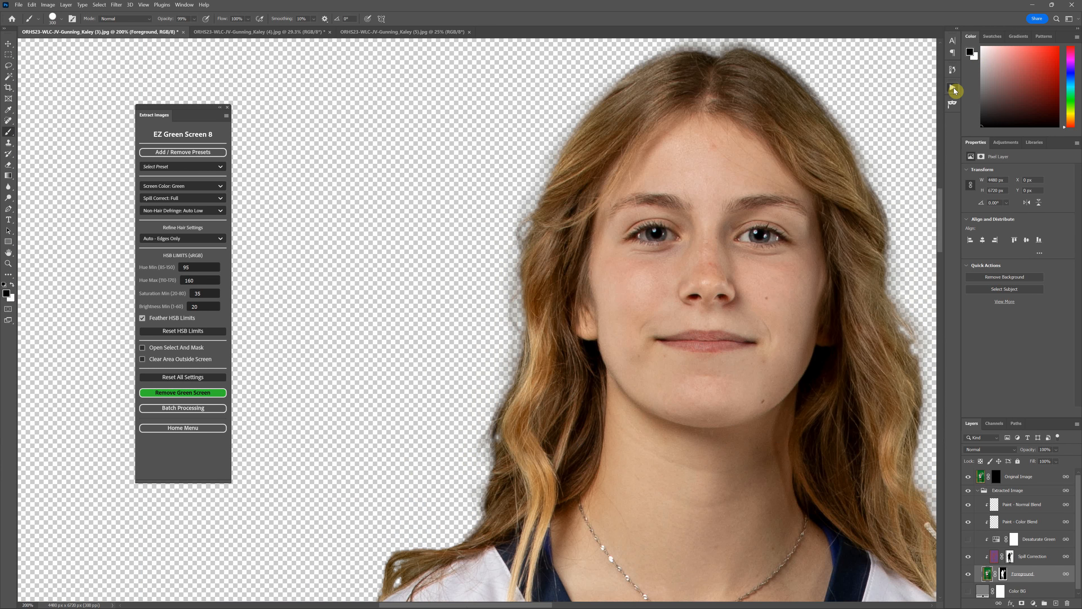
# Run the Auto Clear 0 px action and examine the masked edge along the player's bent arm up close
pyautogui.click(953, 87)
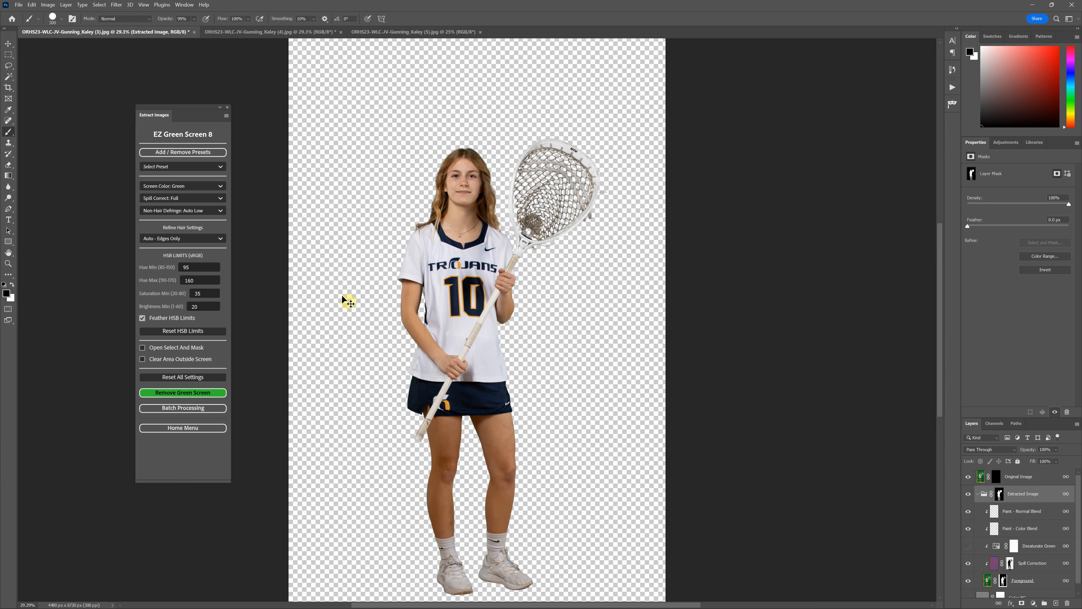
pyautogui.scroll(5, 340, 294)
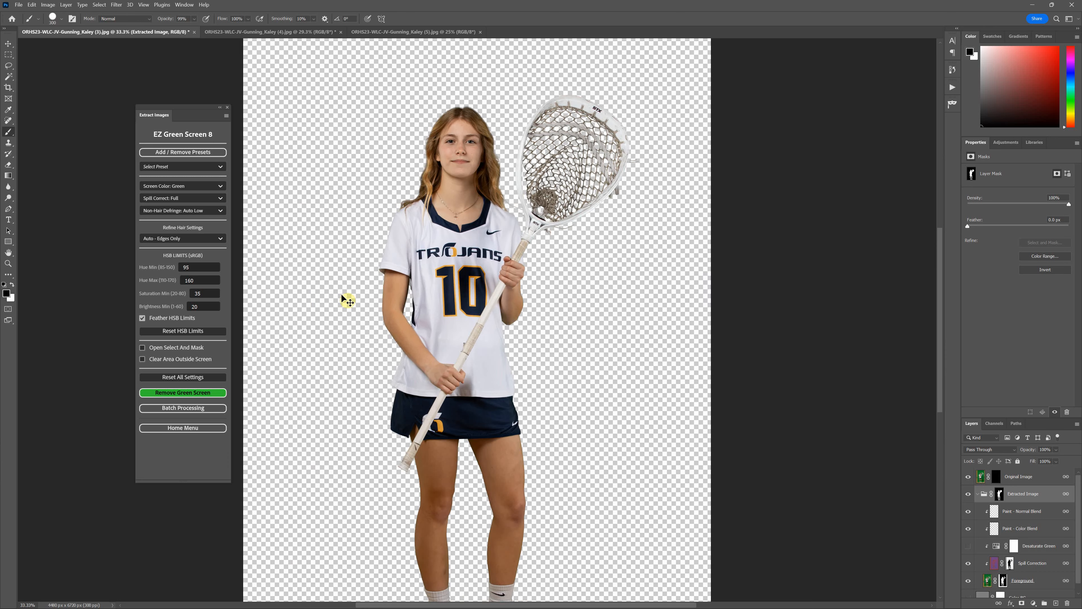
pyautogui.moveTo(488, 604); pyautogui.dragTo(442, 605)
pyautogui.hotkey('ctrl', '+')
pyautogui.hotkey('ctrl', '+')
pyautogui.hotkey('ctrl', '+')
pyautogui.scroll(-6, 507, 392)
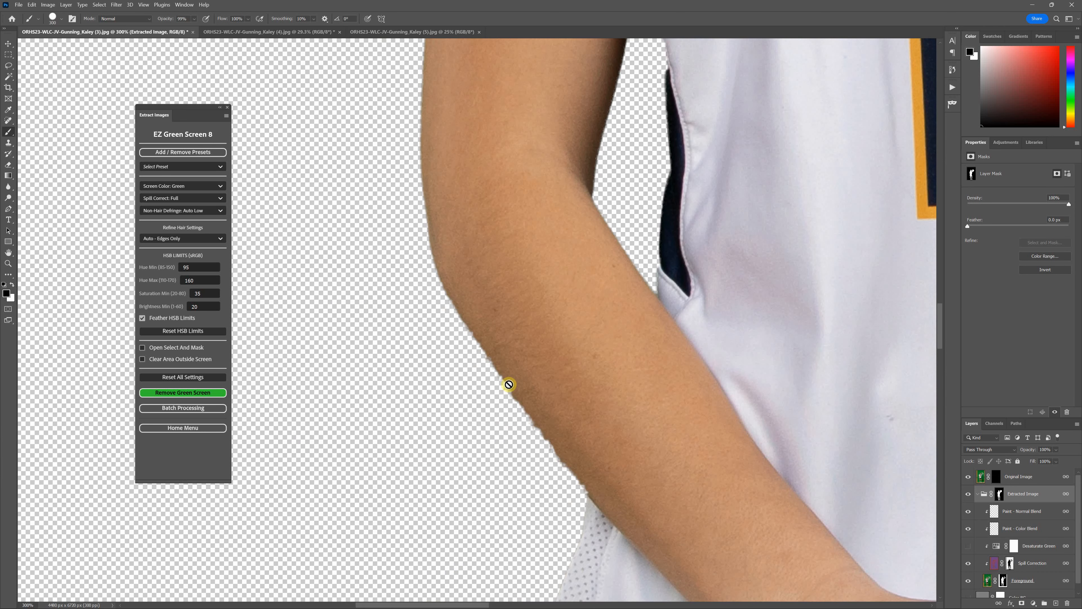
# Revert the document to its EZ Green Screen history state and compare the arm's edge
pyautogui.click(953, 69)
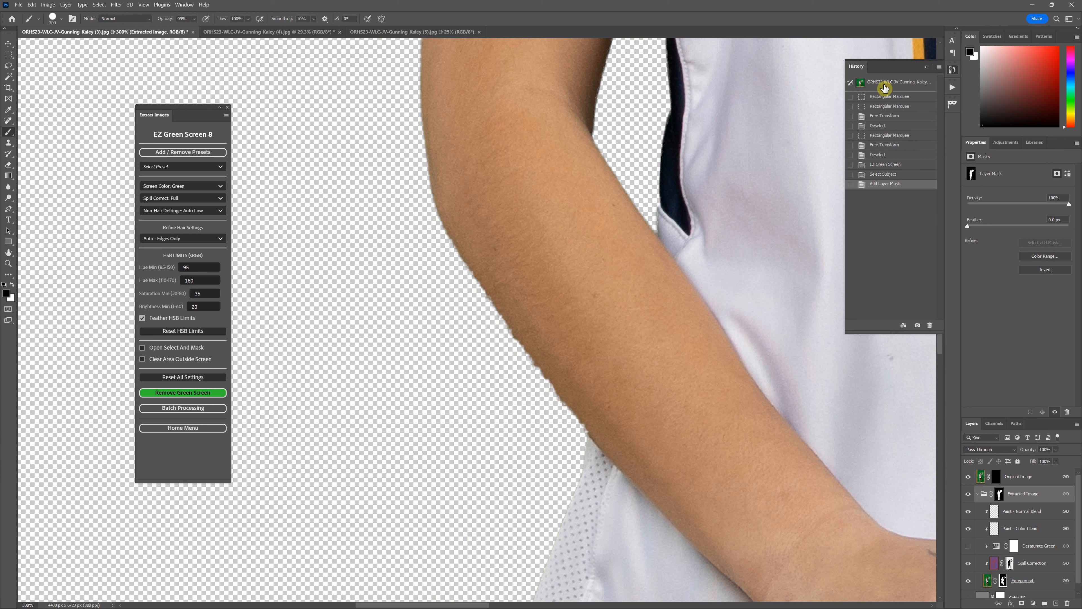
pyautogui.click(895, 164)
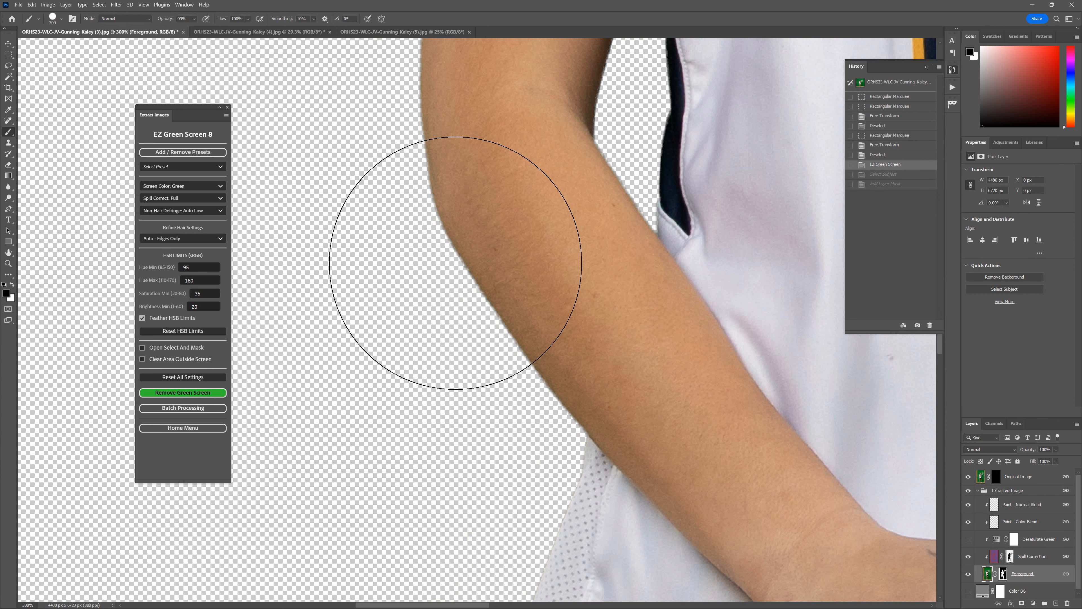
pyautogui.hotkey('ctrl', '0')
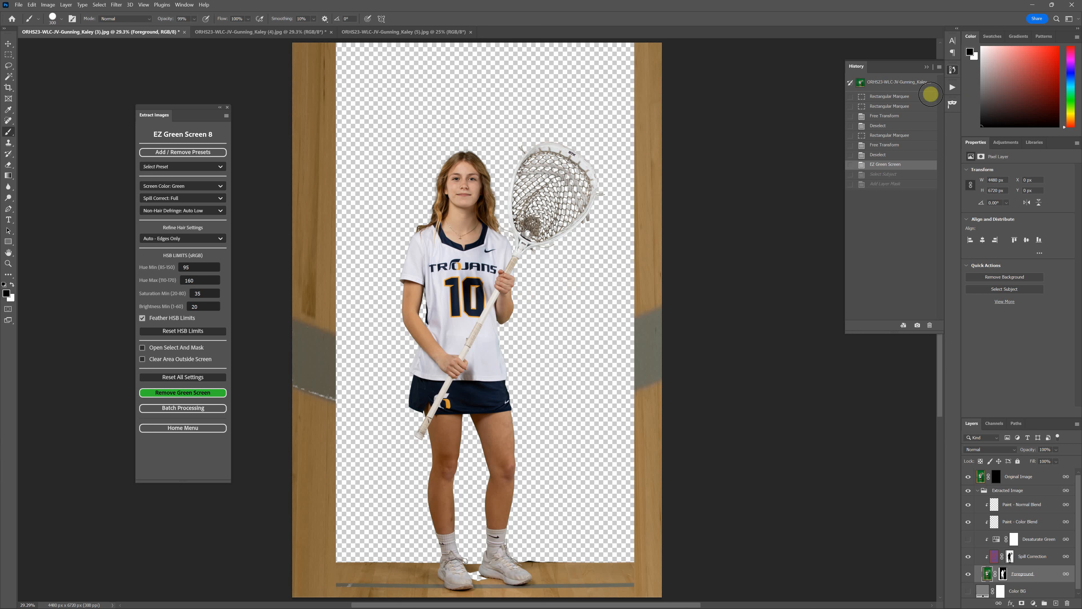
# Move the Extract Images panel beside the photo and run the Auto Clear 150 px action on the extraction
pyautogui.moveTo(196, 111); pyautogui.dragTo(725, 82)
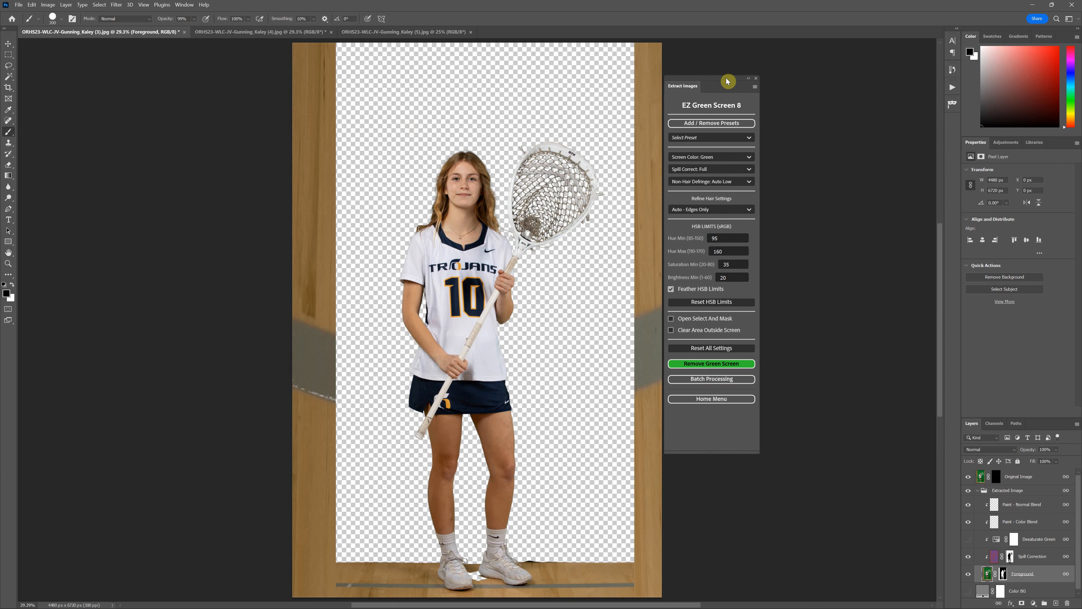
pyautogui.click(957, 76)
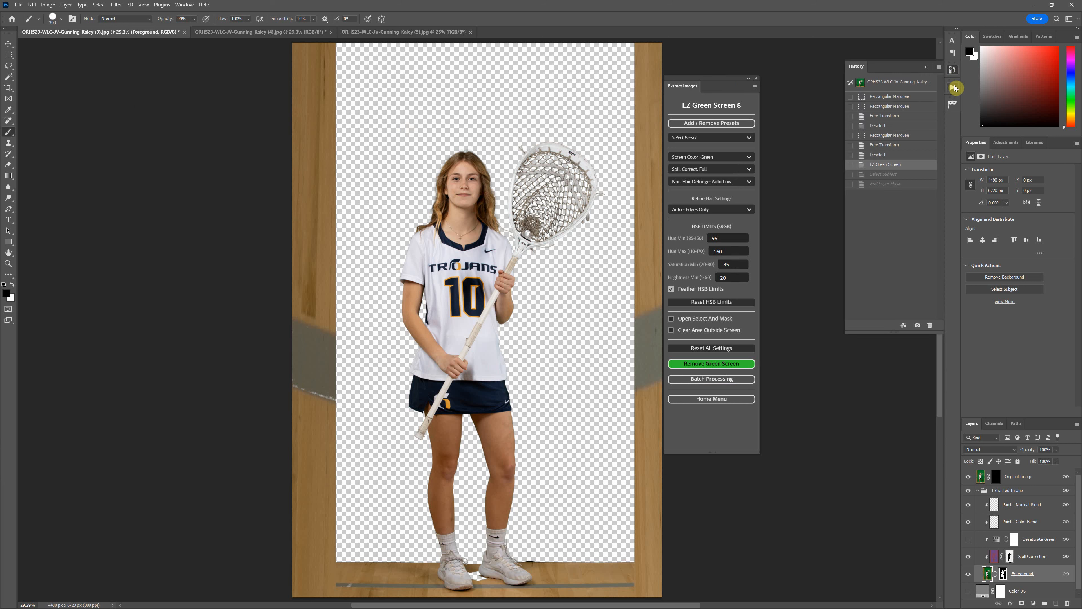
pyautogui.click(956, 89)
pyautogui.click(954, 90)
pyautogui.click(954, 90)
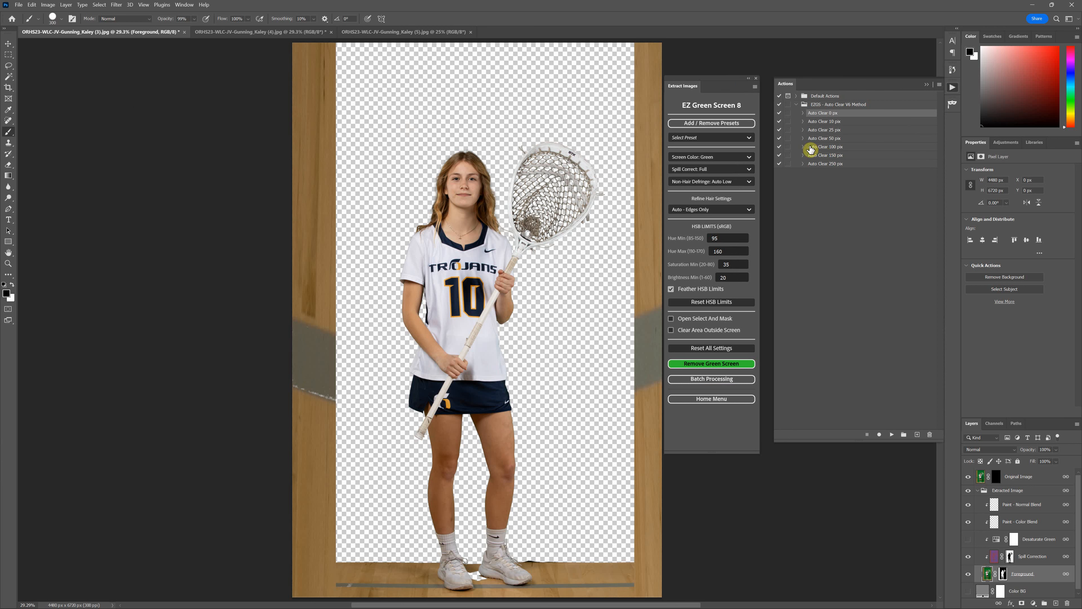
pyautogui.click(838, 155)
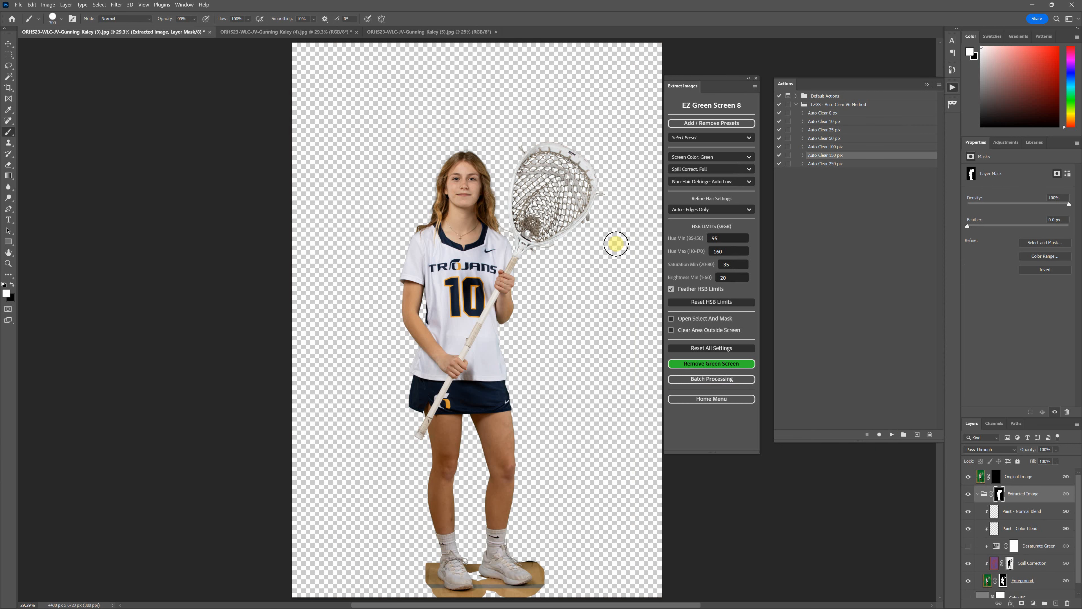
# Examine the hair and lacrosse head up close in the 150 px result, keeping the Extract Images panel clear of the net
pyautogui.hotkey('ctrl', '+')
pyautogui.hotkey('ctrl', '+')
pyautogui.hotkey('ctrl', '+')
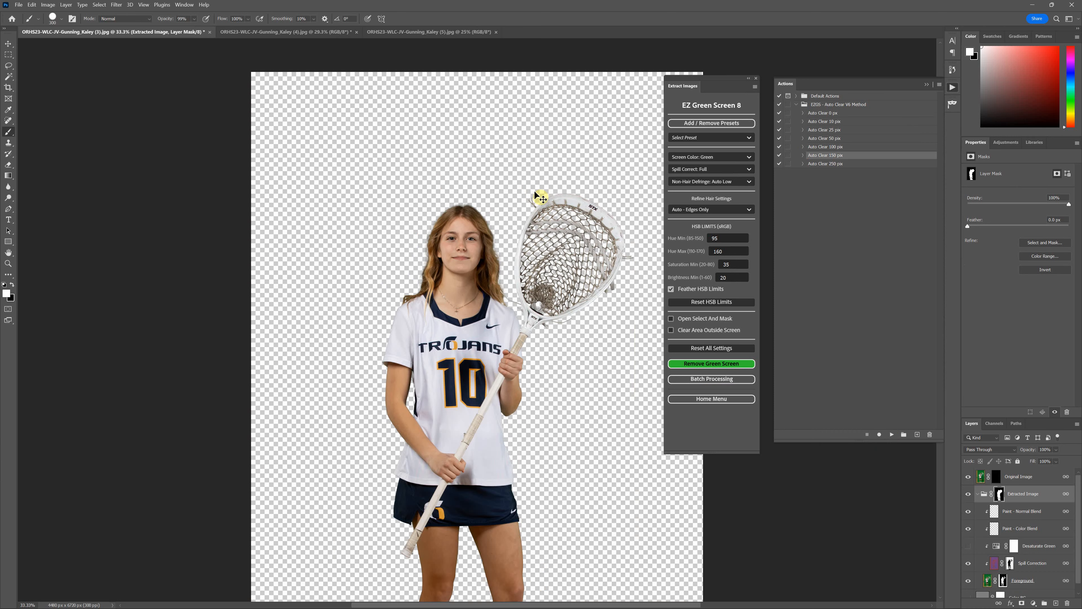
pyautogui.scroll(3, 550, 208)
pyautogui.hotkey('ctrl', '+')
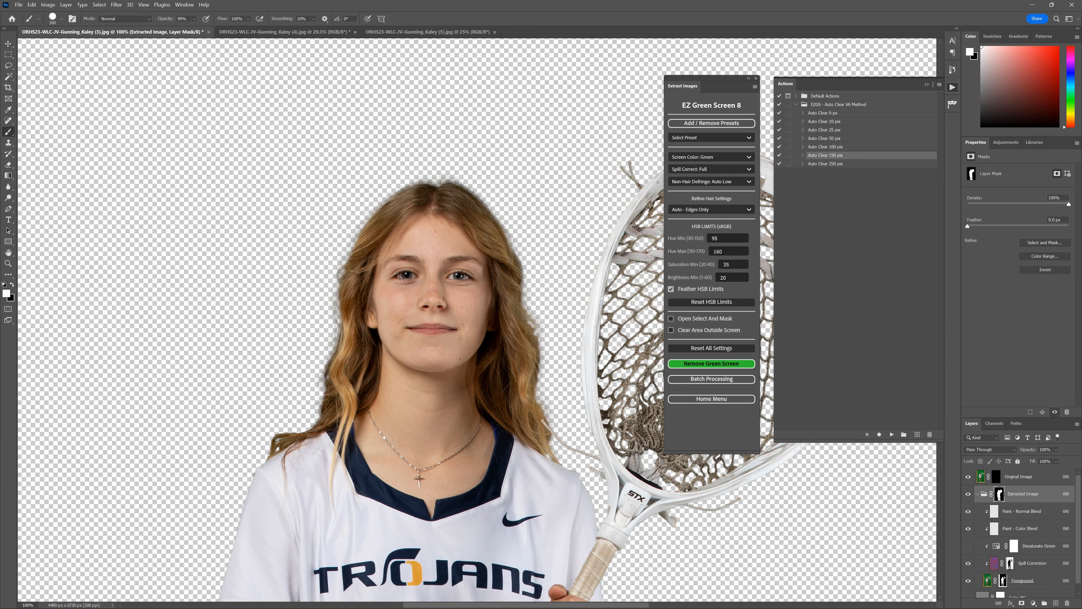
pyautogui.moveTo(714, 79); pyautogui.dragTo(255, 78)
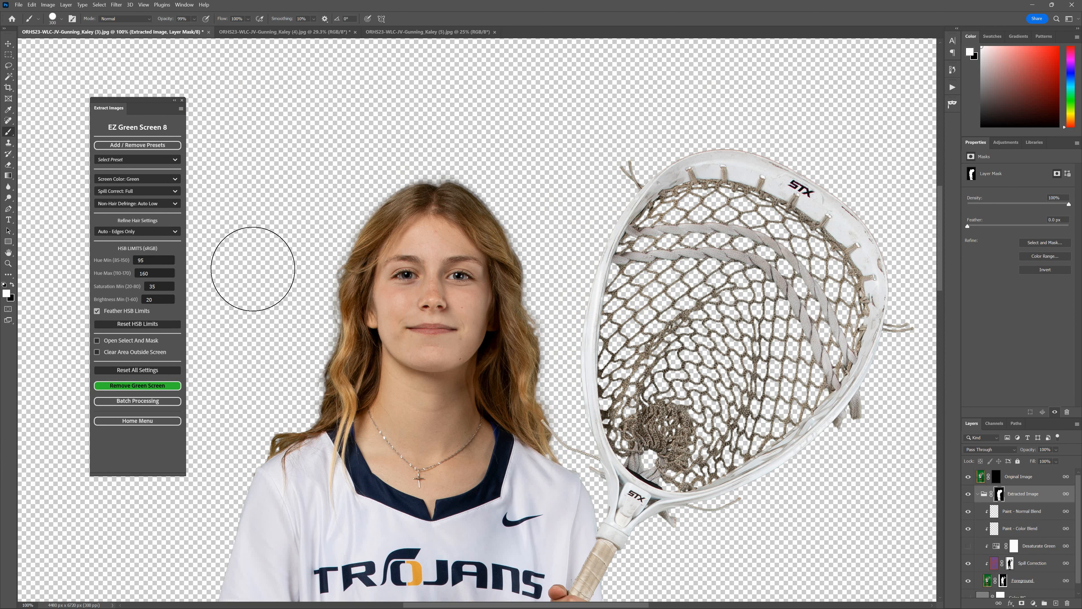
pyautogui.scroll(-2, 260, 267)
pyautogui.scroll(-2, 265, 268)
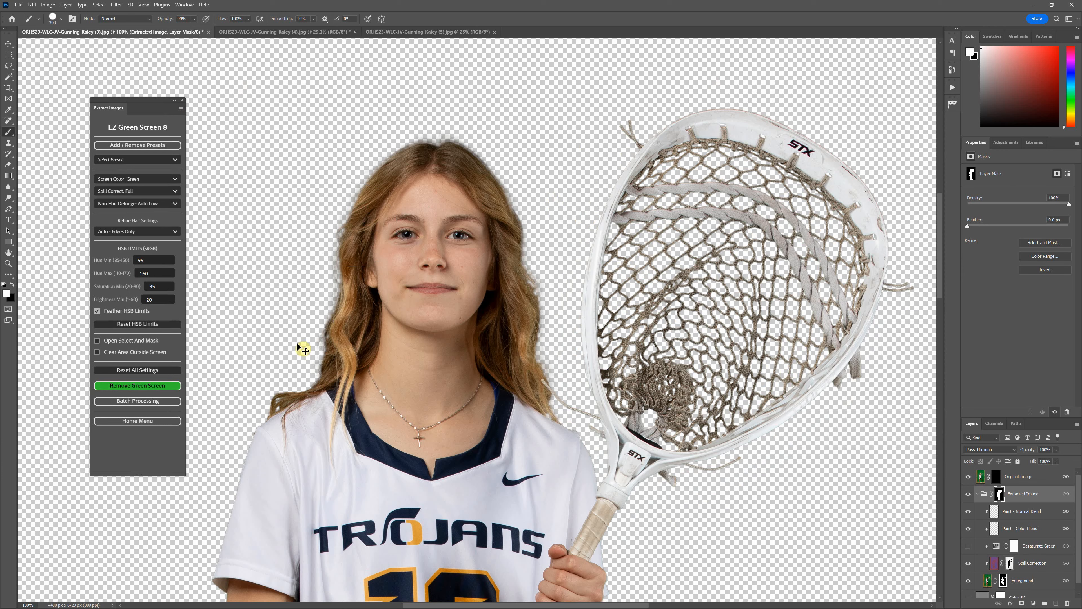
pyautogui.hotkey('ctrl', '0')
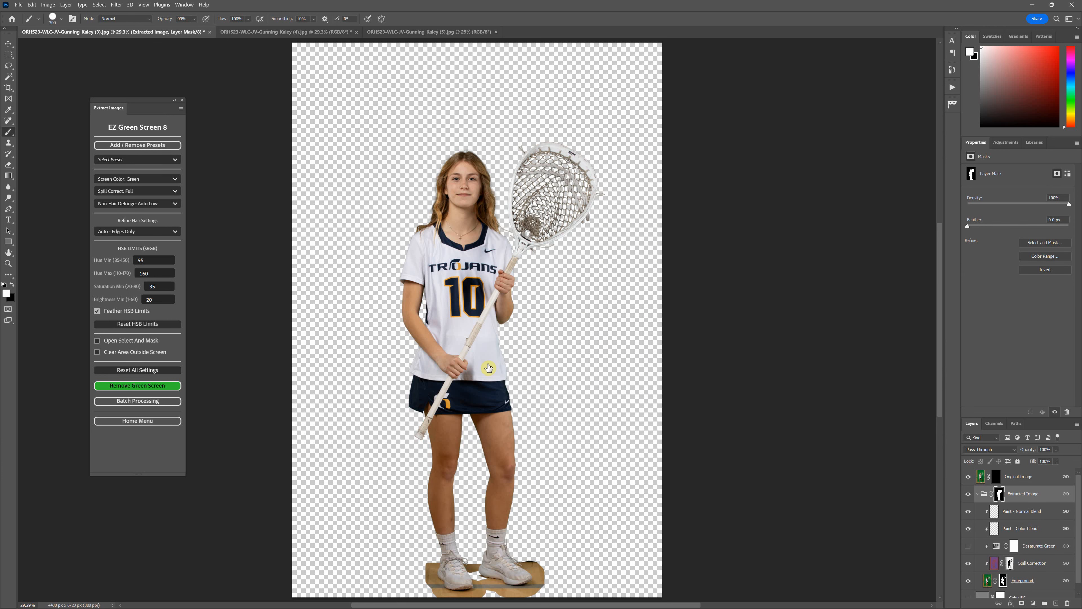
# Load the Extracted Image group's mask as a selection and check its outline around the player and shoes
pyautogui.keyDown('ctrl'); pyautogui.click(1006, 497); pyautogui.keyUp('ctrl')
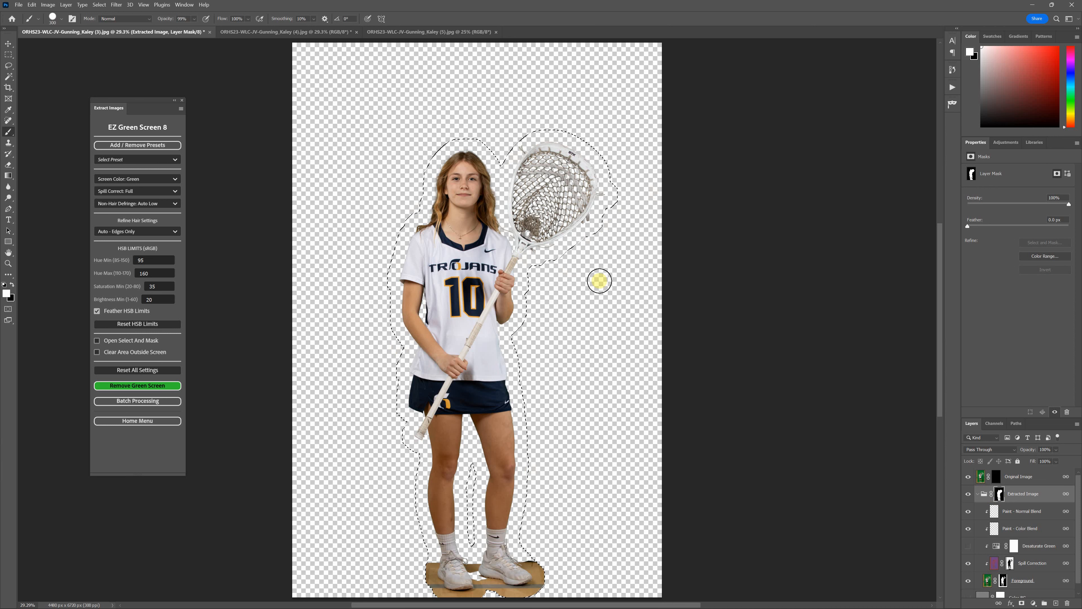
pyautogui.scroll(-3, 560, 391)
pyautogui.scroll(-4, 558, 392)
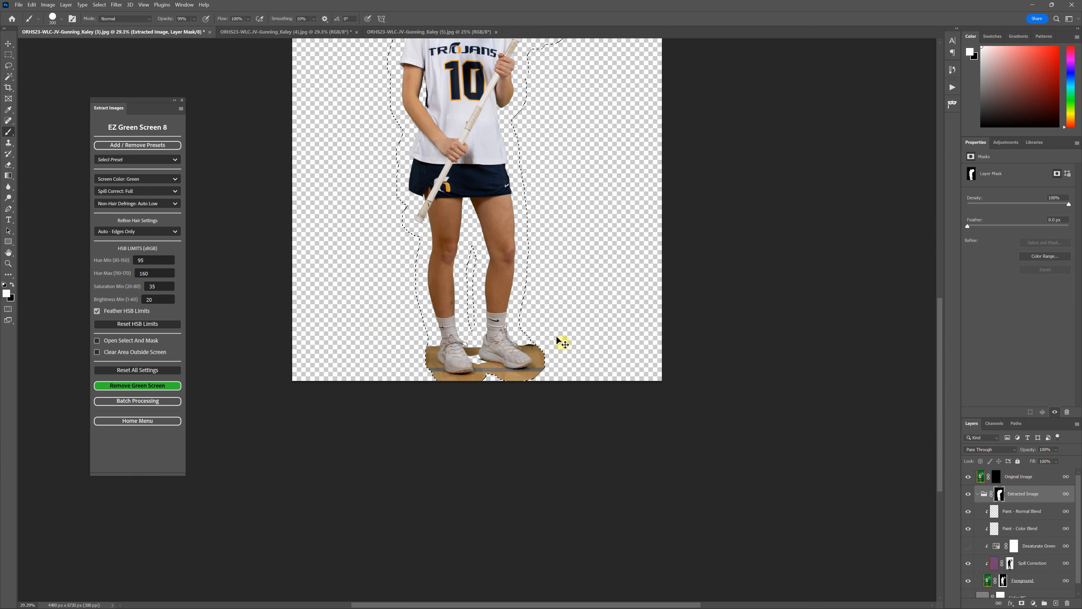
pyautogui.hotkey('ctrl', '+')
pyautogui.hotkey('ctrl', '+')
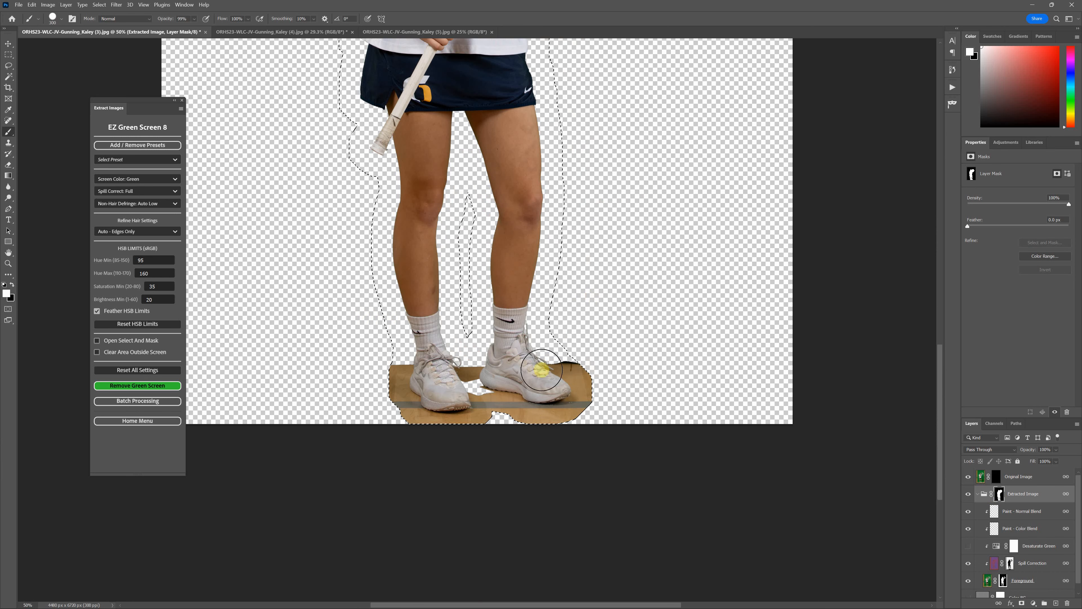
pyautogui.hotkey('ctrl', '0')
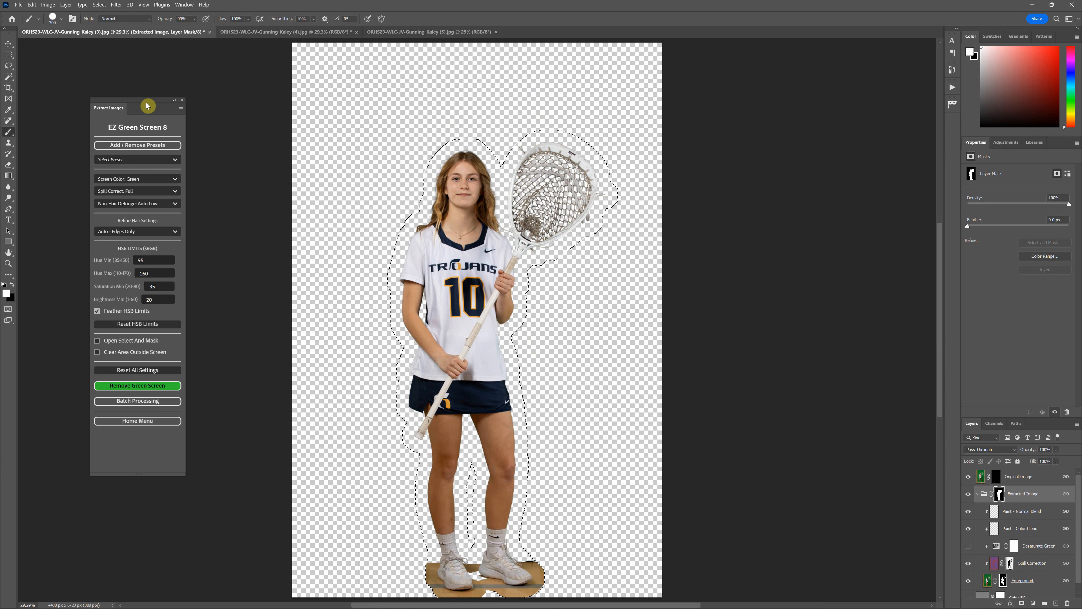
pyautogui.moveTo(146, 104); pyautogui.dragTo(776, 101)
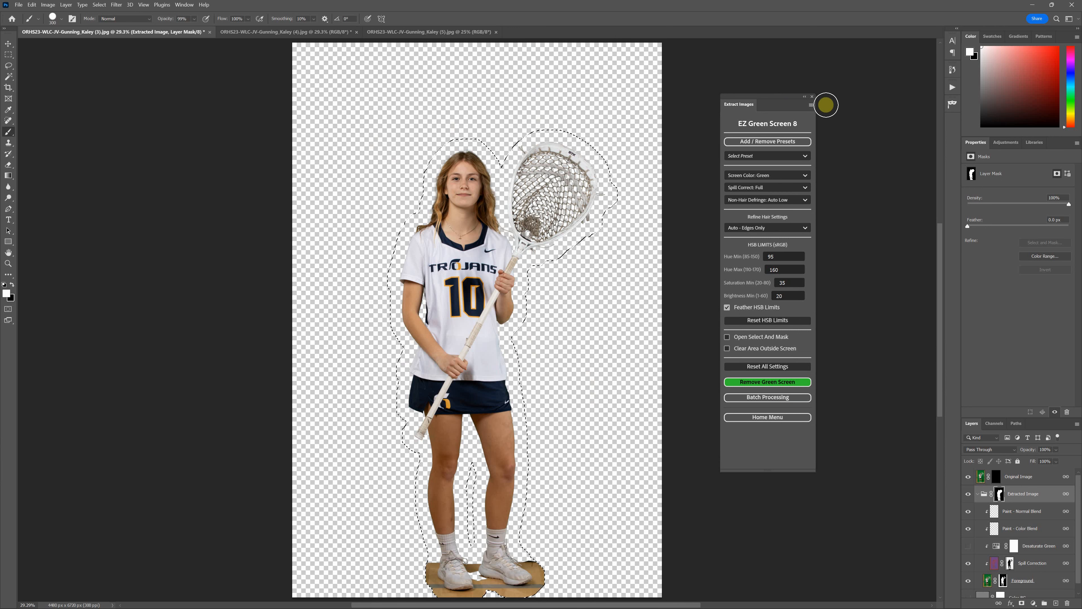
# Remove the green screen from the second open photo and run the Auto Clear 50 px action on its extraction
pyautogui.click(286, 32)
pyautogui.click(952, 87)
pyautogui.click(825, 138)
pyautogui.click(892, 435)
pyautogui.click(750, 381)
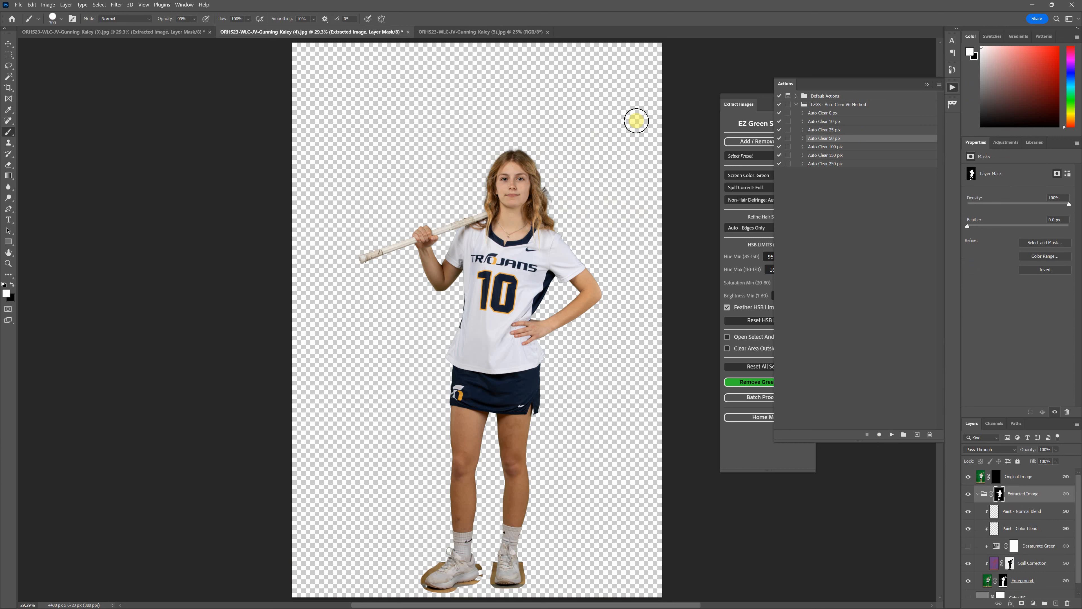
# Remove the green screen from the third open photo and clear the surrounding floor with the Auto Clear 50 px action
pyautogui.click(447, 31)
pyautogui.click(953, 87)
pyautogui.click(768, 382)
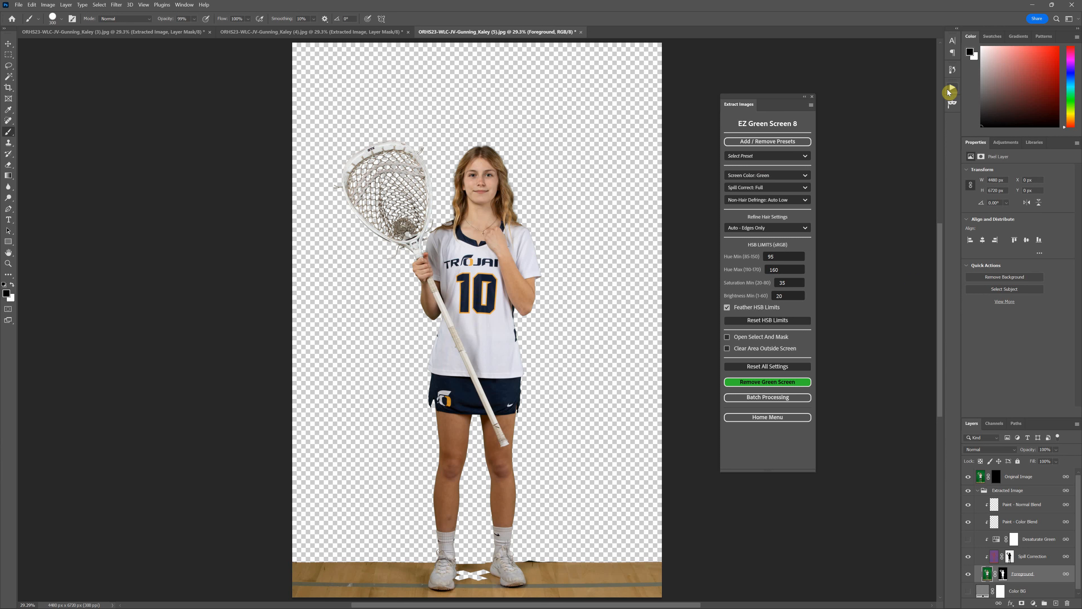
pyautogui.click(950, 92)
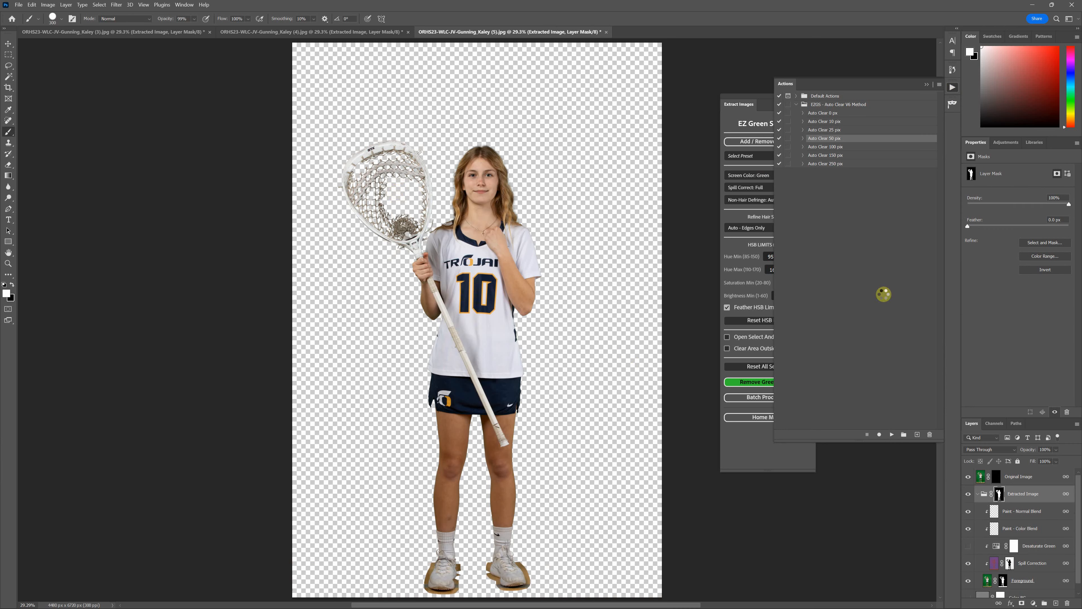
# Examine the lacrosse head's netting up close in the third photo, and return to the full image view
pyautogui.scroll(3, 382, 192)
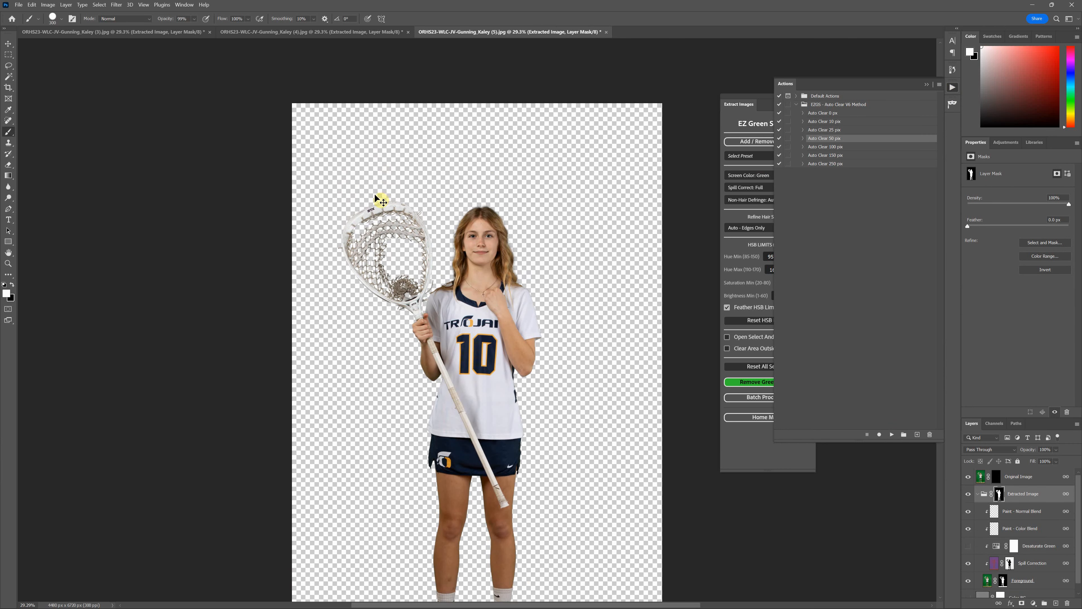
pyautogui.hotkey('ctrl', '+')
pyautogui.hotkey('ctrl', '+')
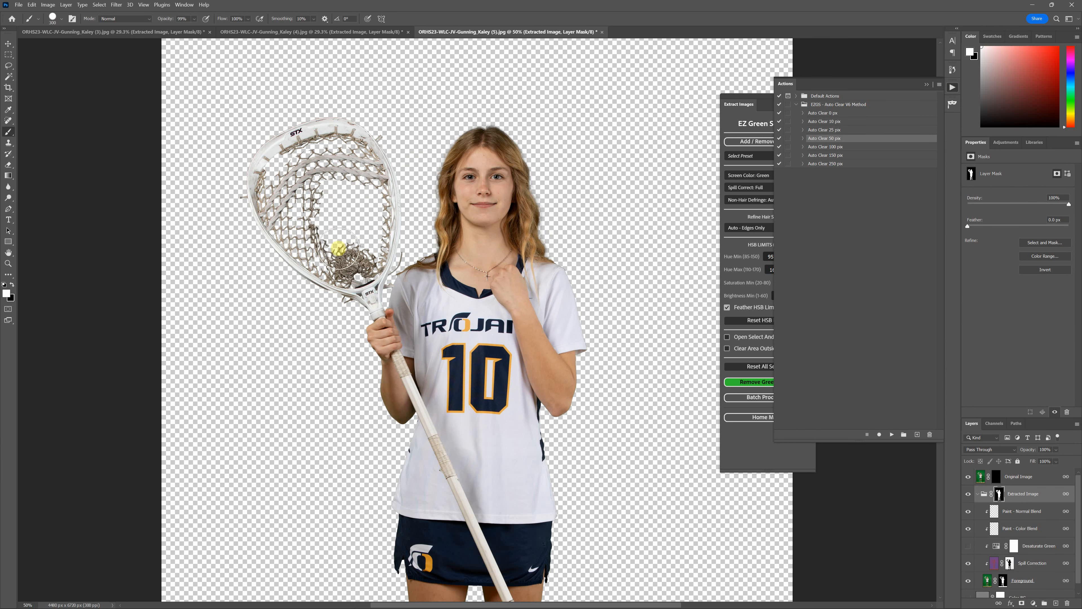
pyautogui.hotkey('ctrl', '0')
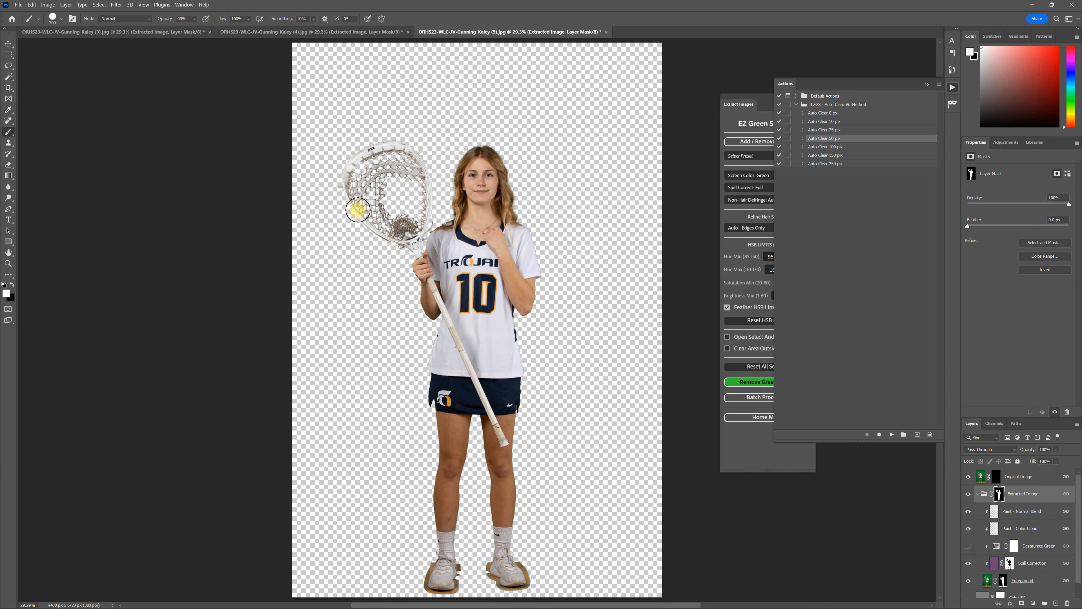
# Collapse the Actions panel and close all three open photos without saving changes
pyautogui.click(926, 84)
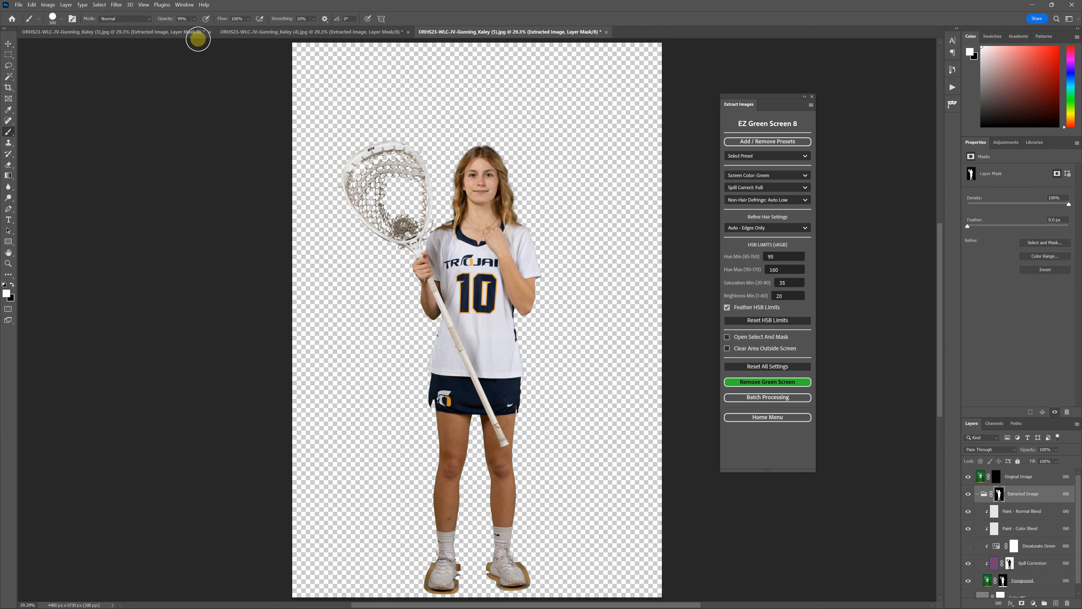
pyautogui.click(210, 32)
pyautogui.click(549, 220)
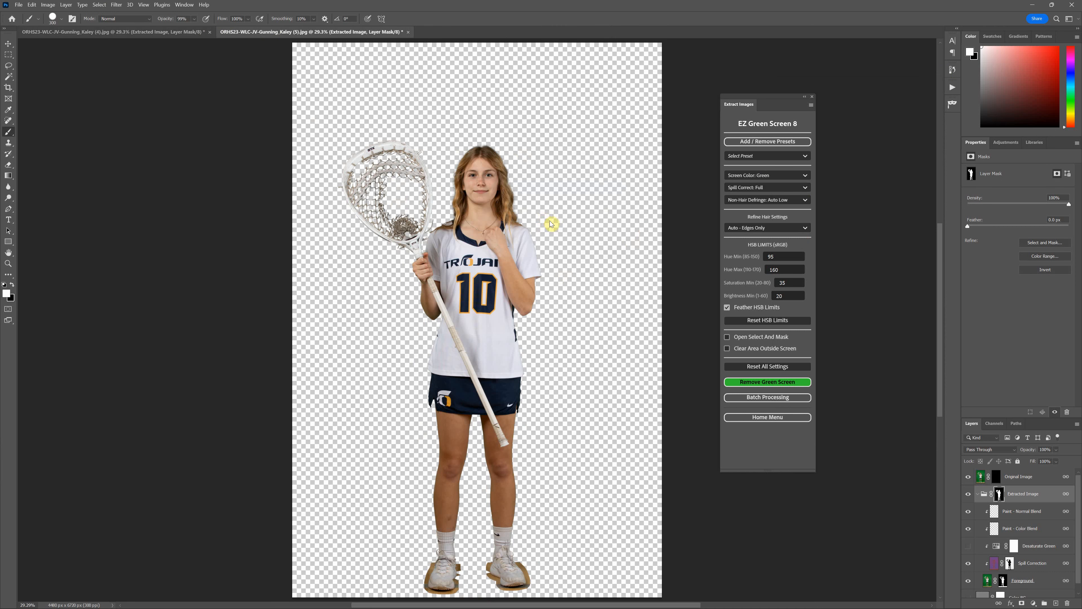
pyautogui.click(210, 32)
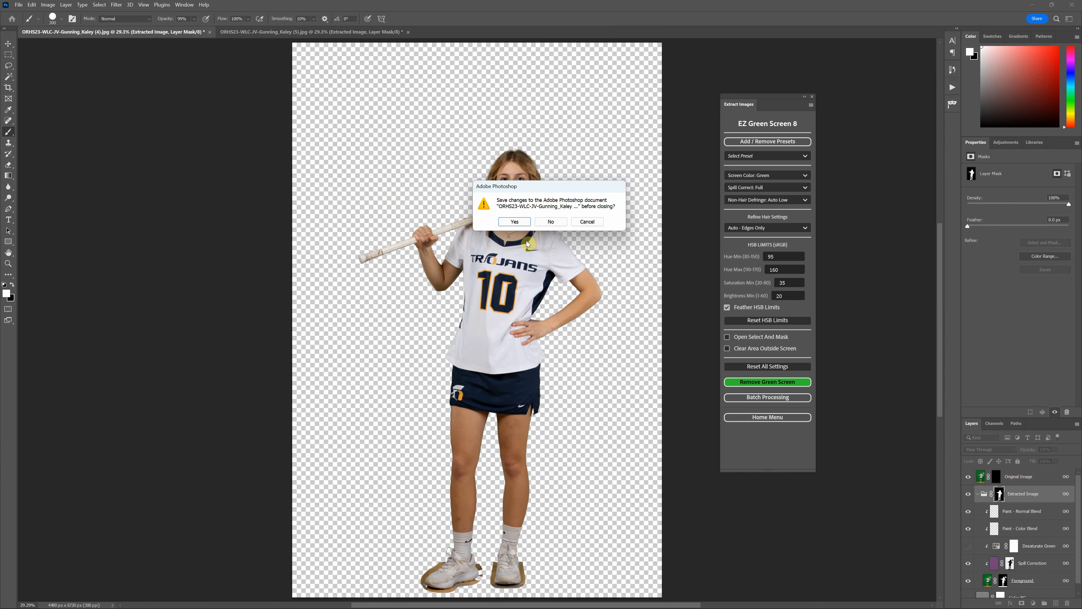
pyautogui.click(549, 220)
pyautogui.click(210, 32)
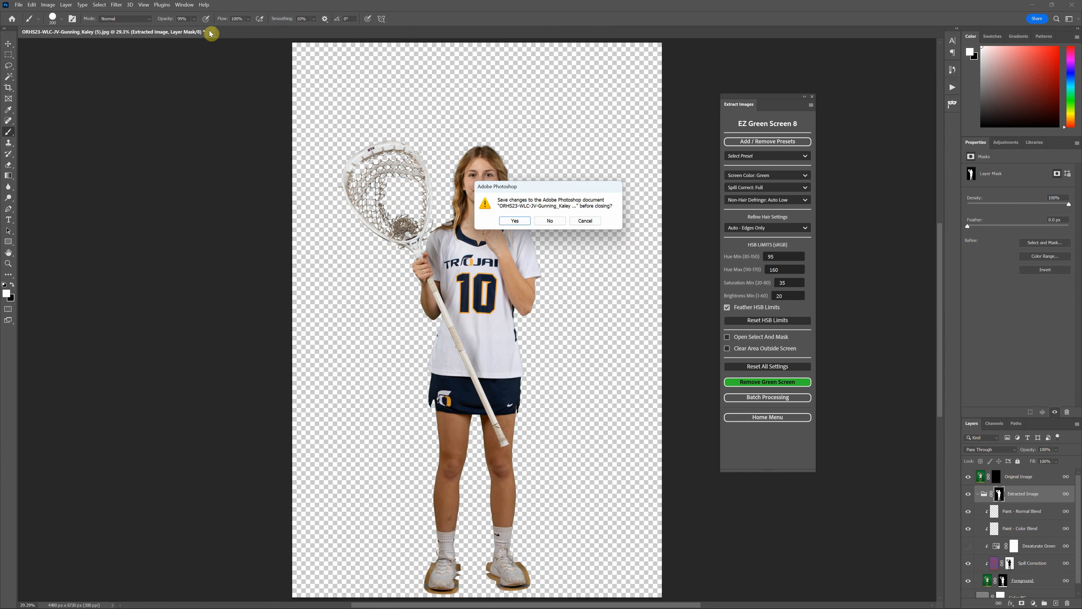
pyautogui.click(539, 225)
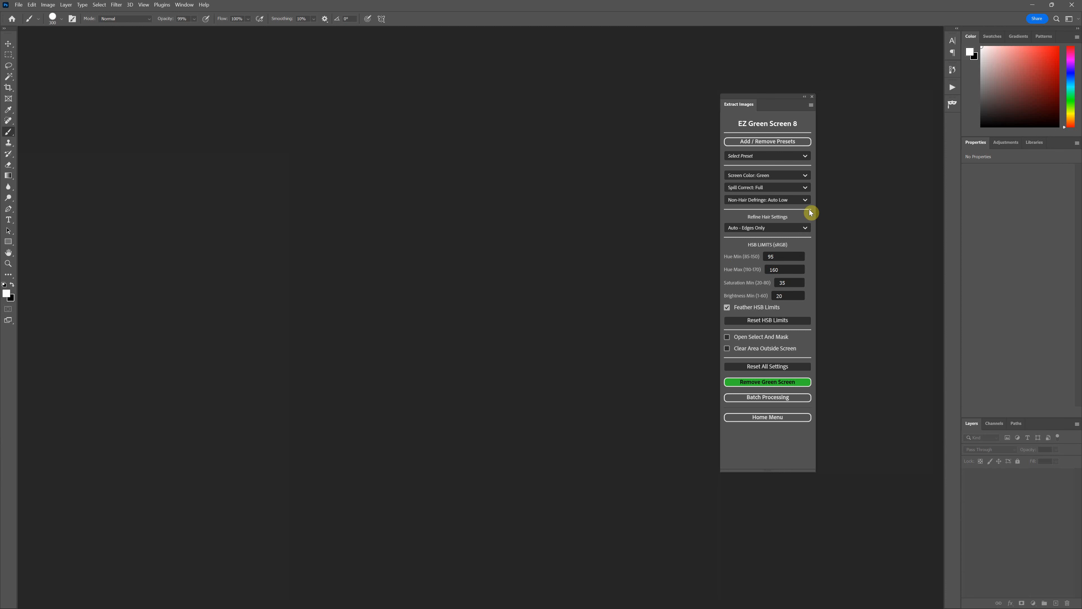
# Set up batch processing with the Auto Clear 50 pix action from the EZGS - Auto Clear V6 Method set, and run the green screen batch
pyautogui.moveTo(778, 101); pyautogui.dragTo(859, 61)
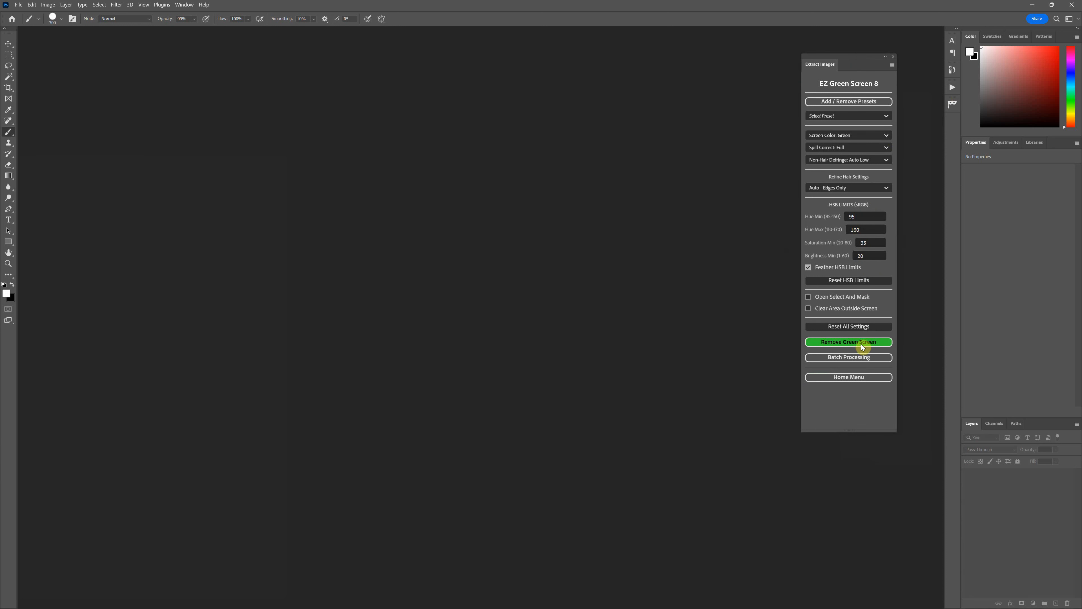
pyautogui.click(859, 357)
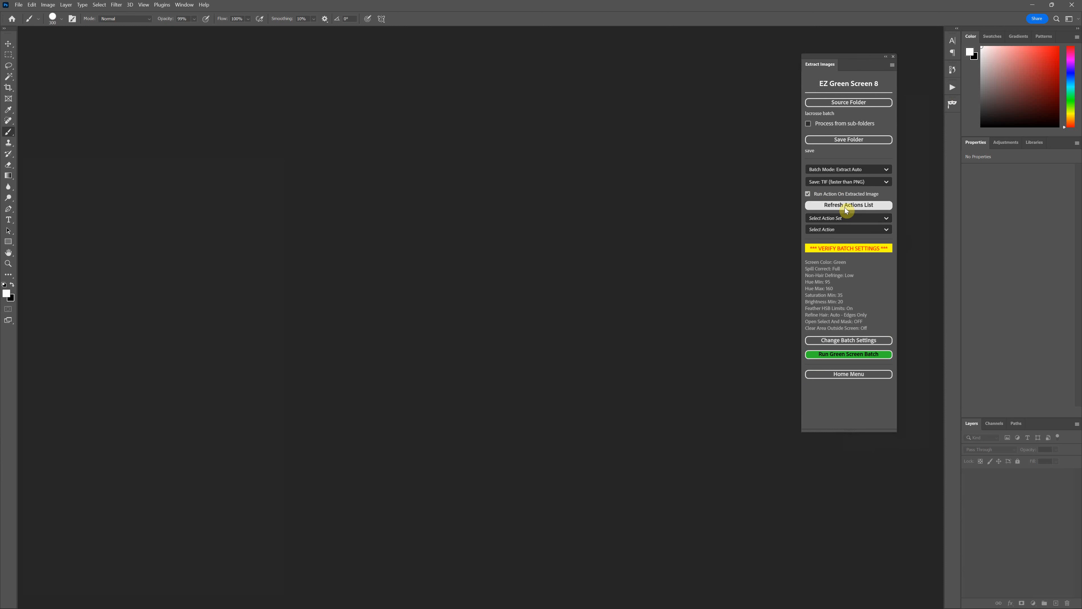
pyautogui.click(855, 218)
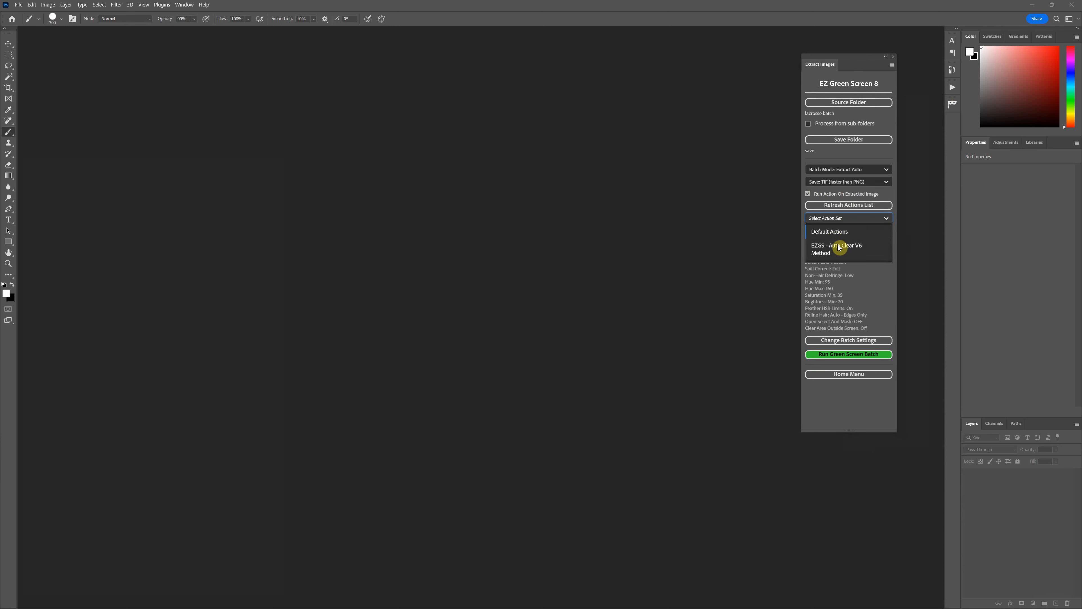
pyautogui.click(838, 246)
pyautogui.click(855, 230)
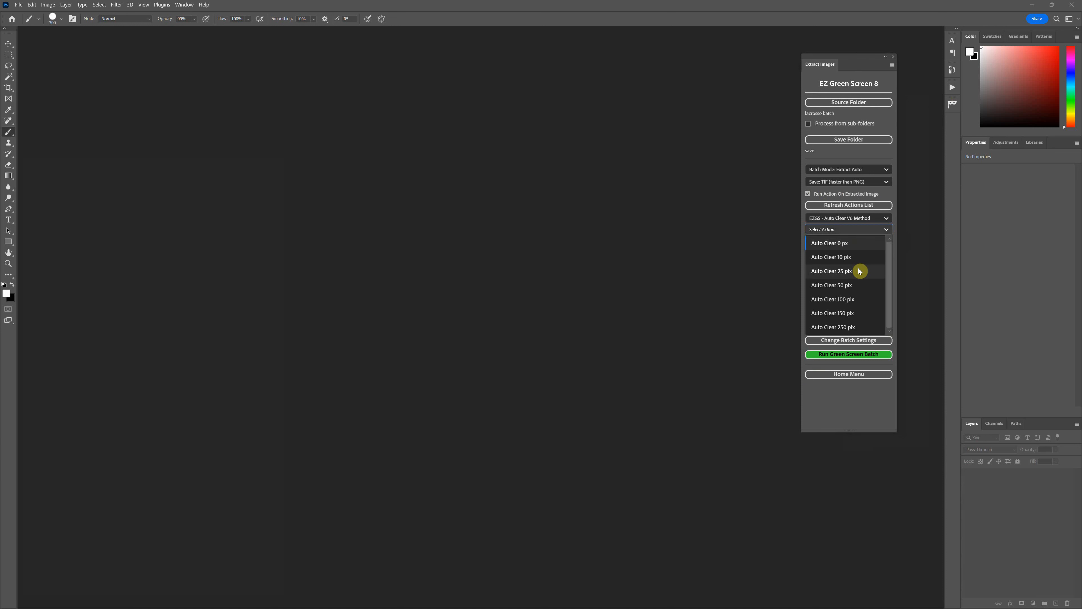
pyautogui.click(844, 291)
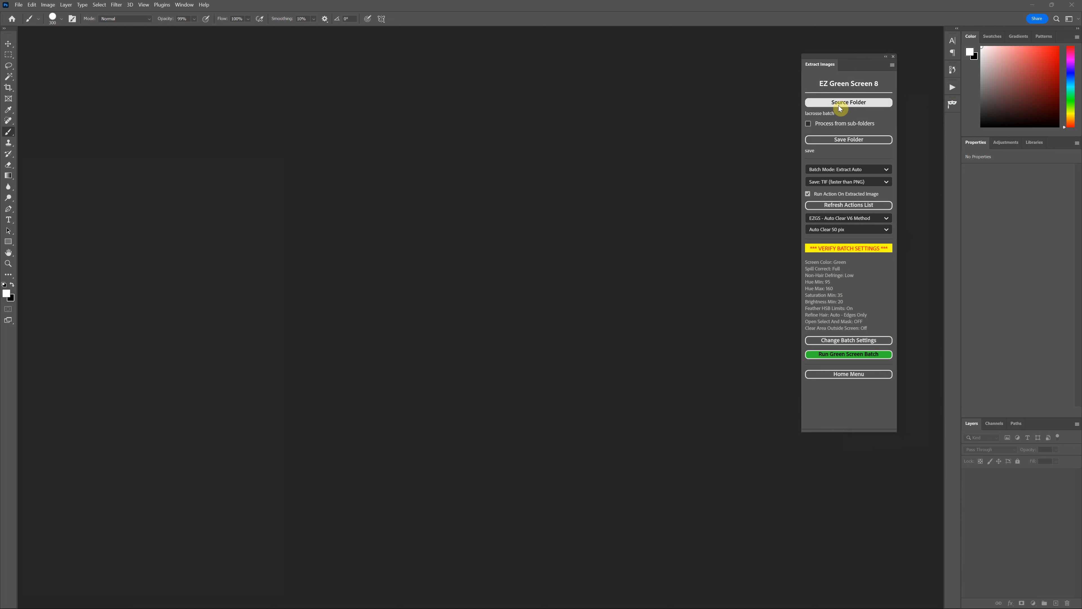
pyautogui.click(870, 353)
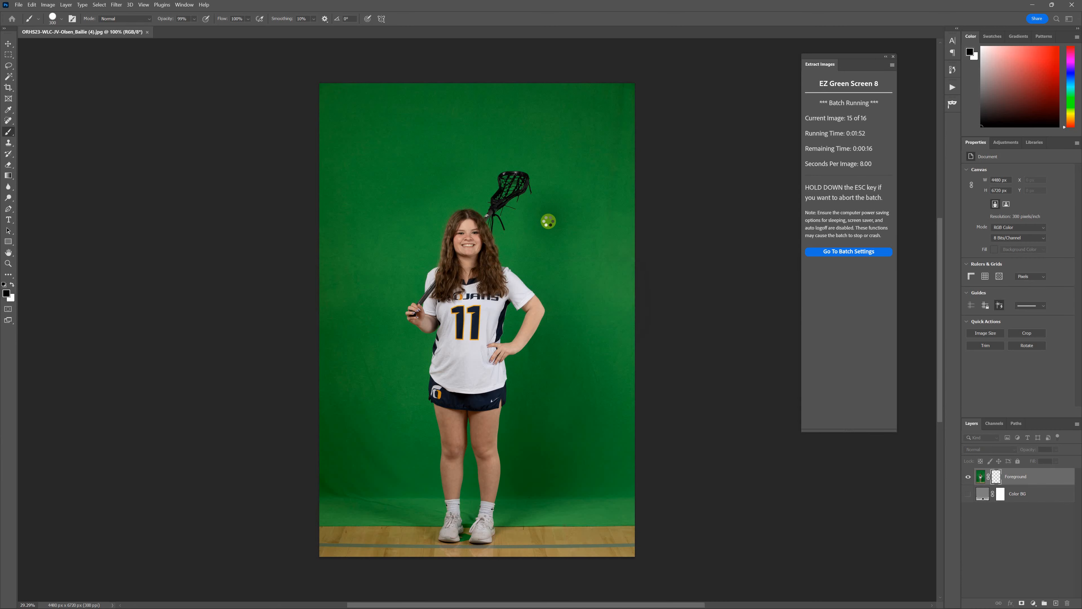
# Open all the extracted TIF files from the save folder inside lacrosse batch
pyautogui.click(17, 5)
pyautogui.click(35, 23)
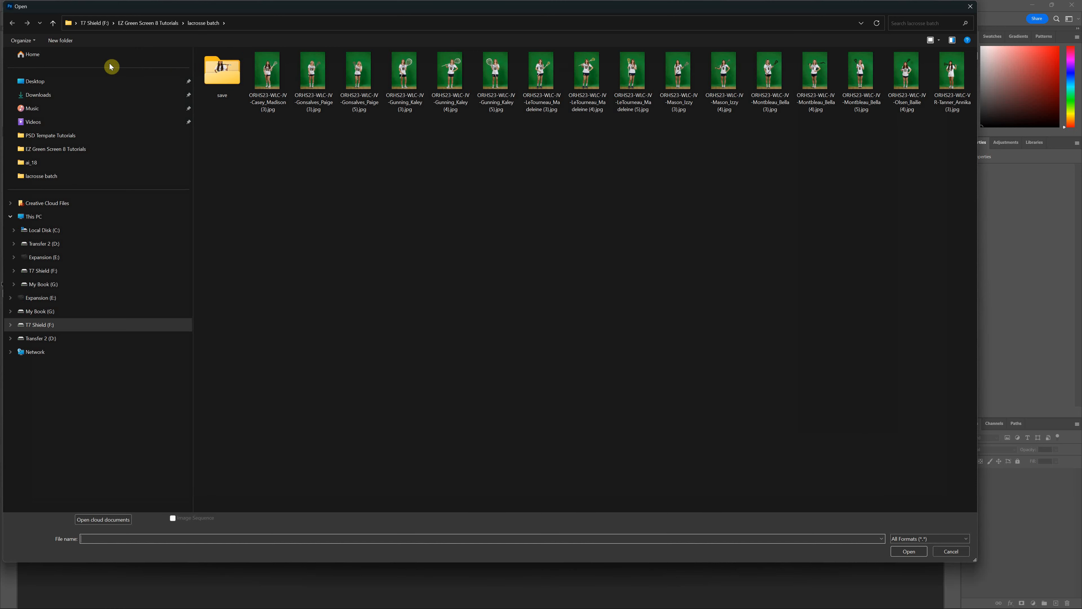
pyautogui.doubleClick(222, 72)
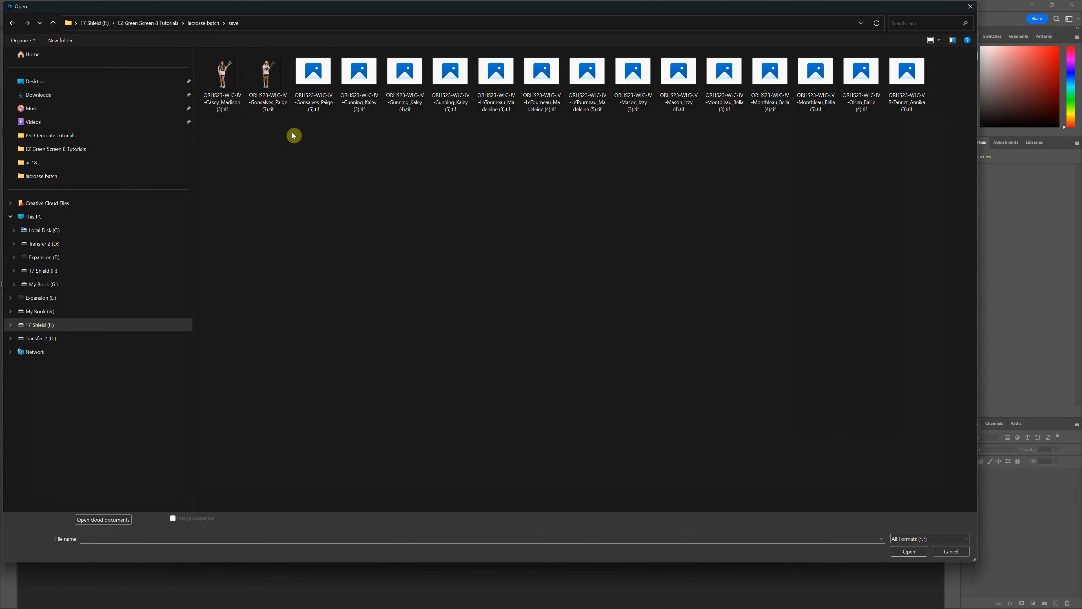
pyautogui.hotkey('ctrl', 'a')
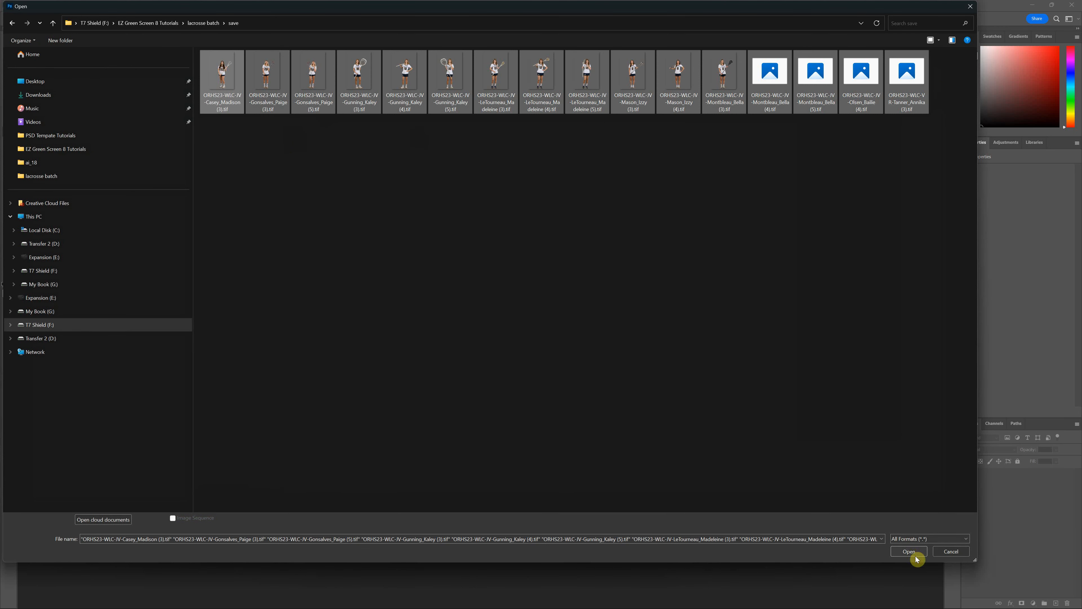
pyautogui.click(911, 552)
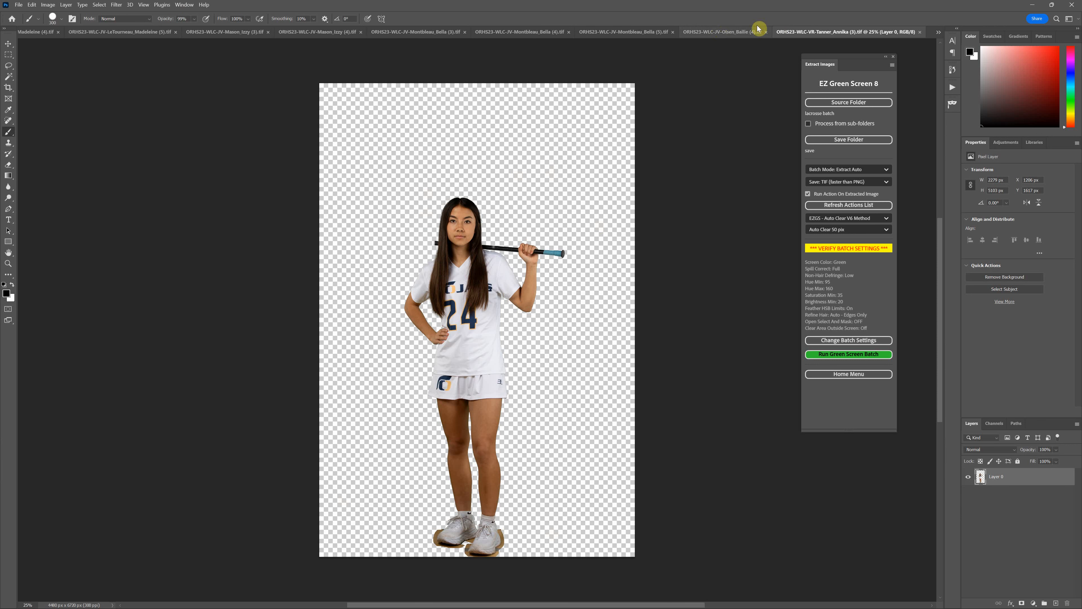
# Display the player number 12 extraction with the stick over her shoulder, collapse the Auto Clear 50 px action, and select Auto Clear 0 px
pyautogui.click(36, 32)
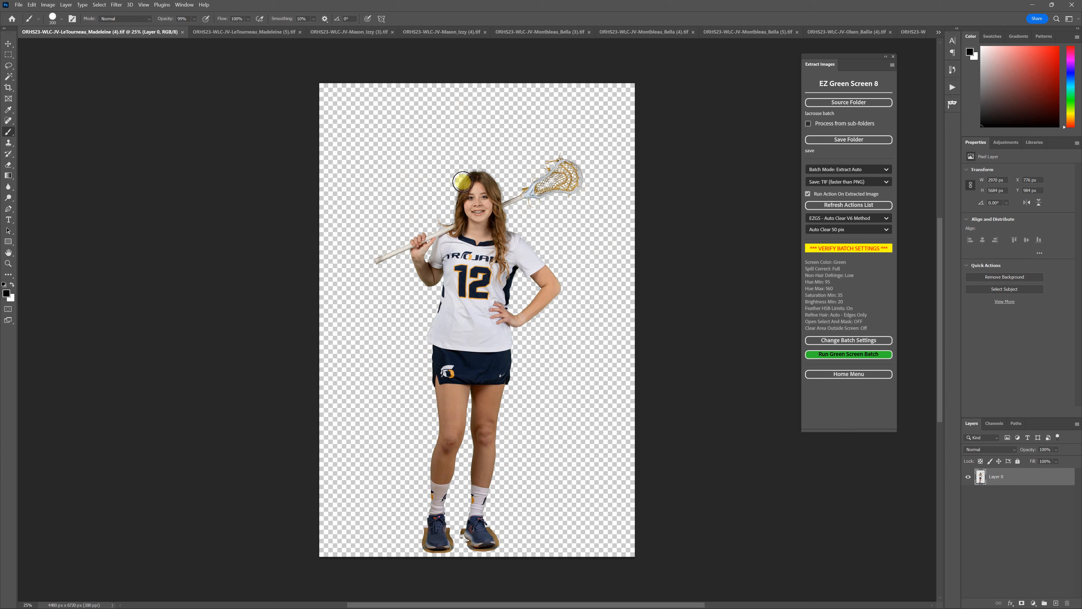
pyautogui.click(952, 87)
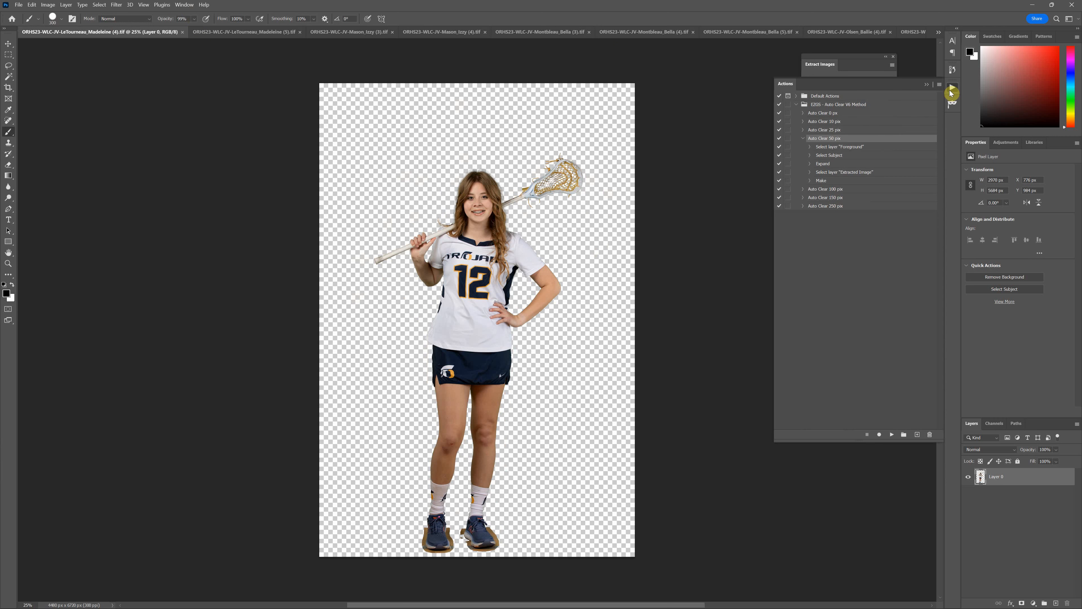
pyautogui.click(803, 139)
pyautogui.click(843, 115)
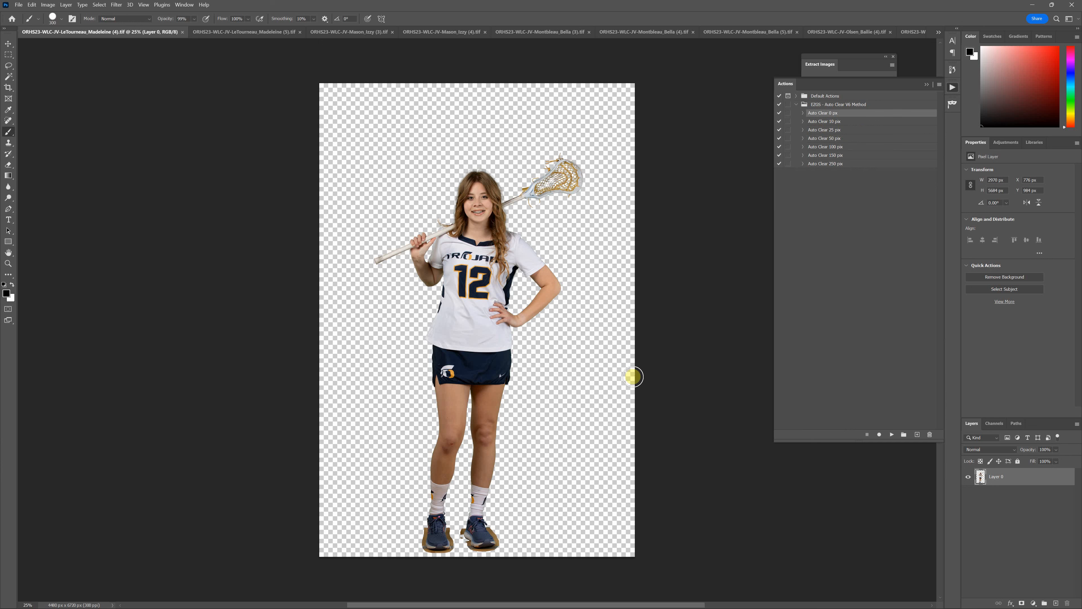
pyautogui.scroll(-1, 631, 368)
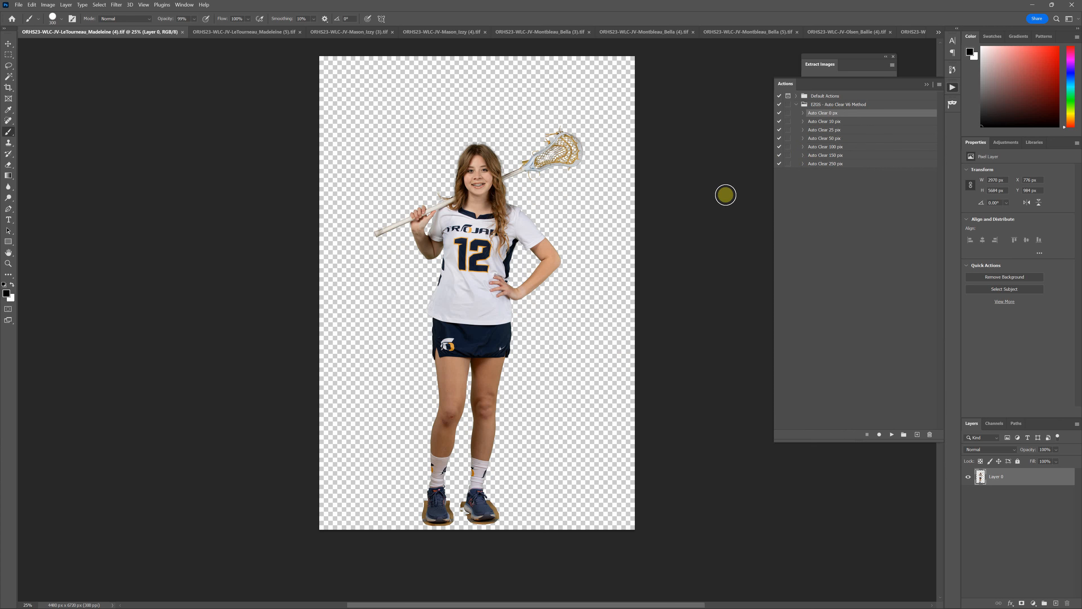
pyautogui.scroll(-1, 672, 222)
pyautogui.scroll(3, 676, 222)
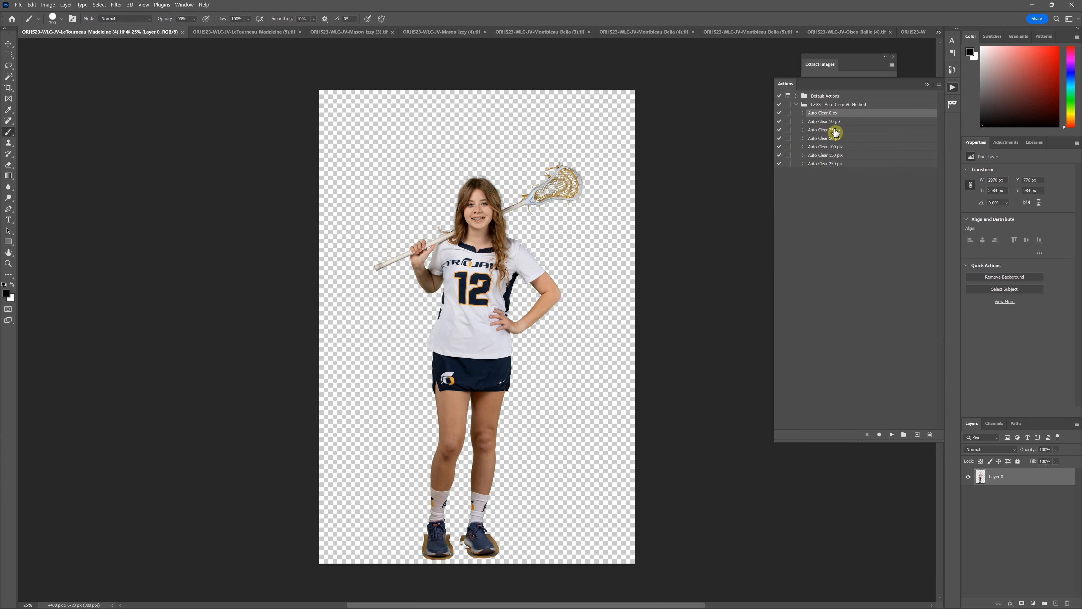
# Open the first green screen JPG from the lacrosse batch source folder
pyautogui.click(18, 5)
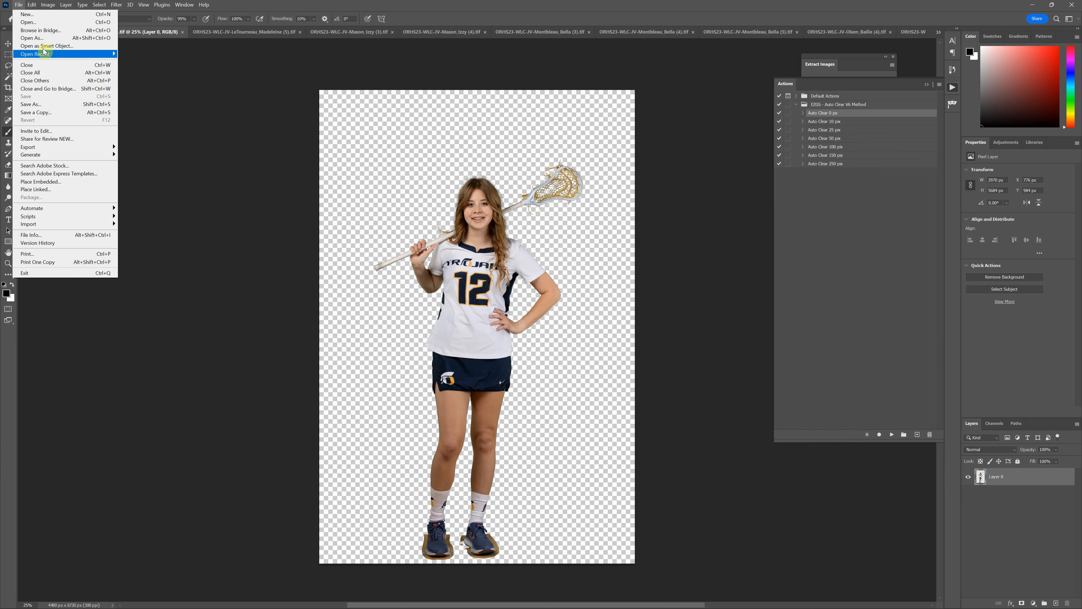
pyautogui.moveTo(47, 54)
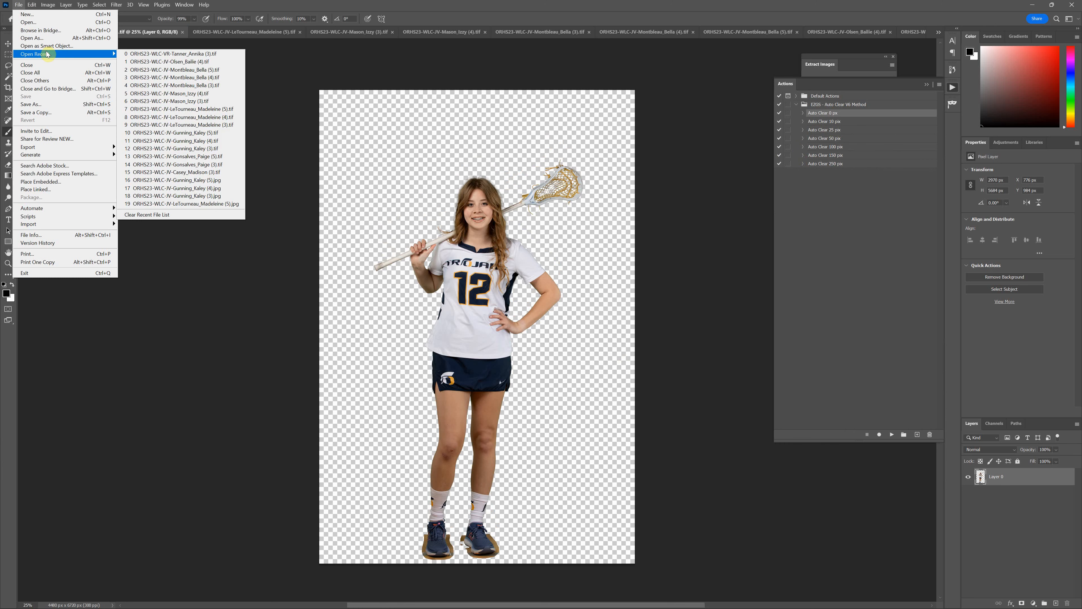
pyautogui.click(81, 22)
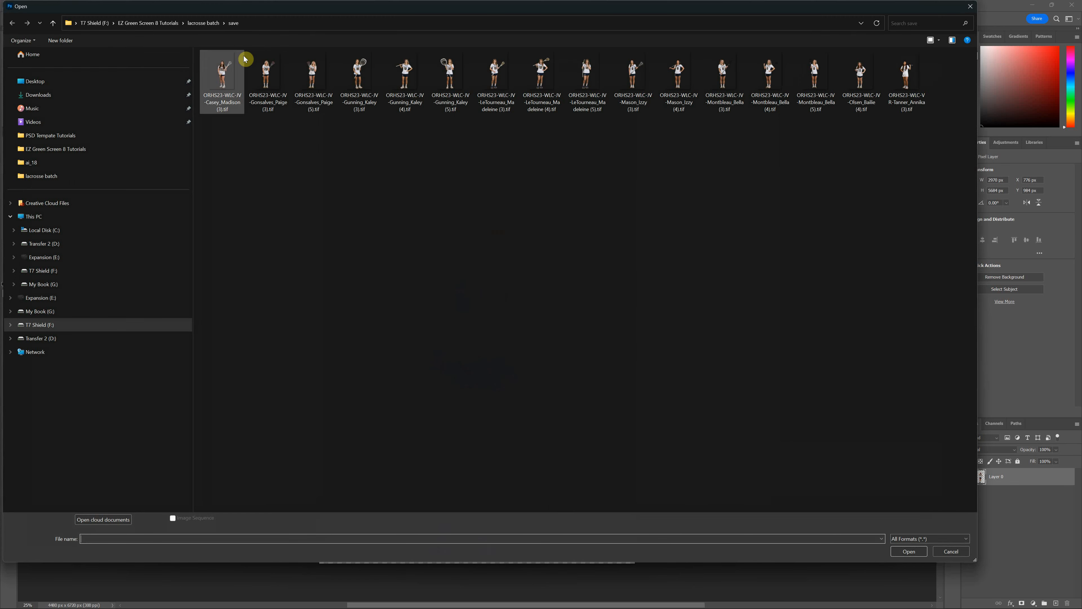
pyautogui.click(209, 22)
pyautogui.doubleClick(276, 71)
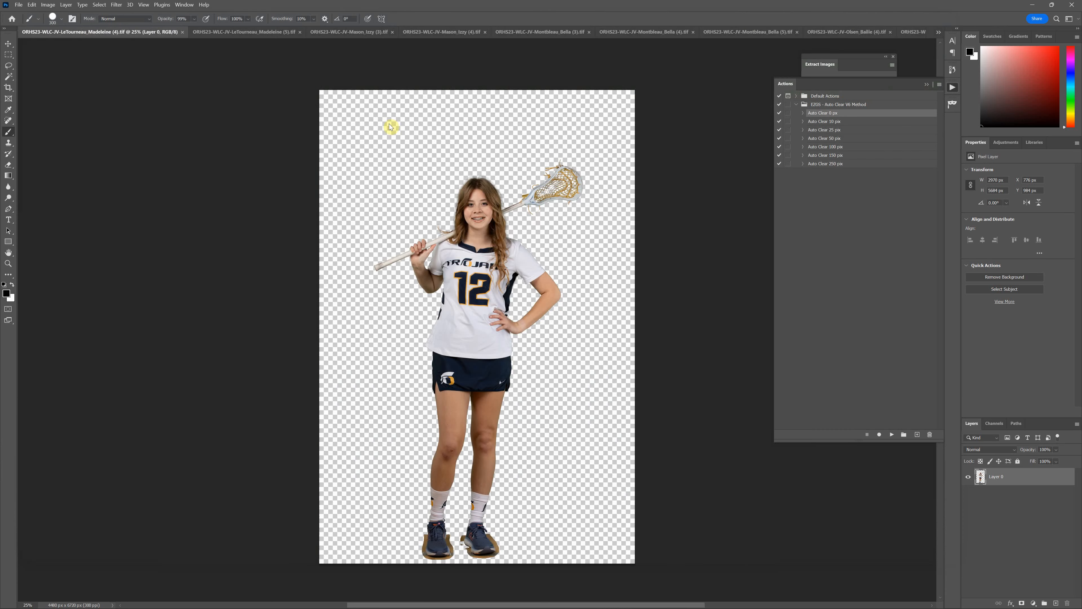